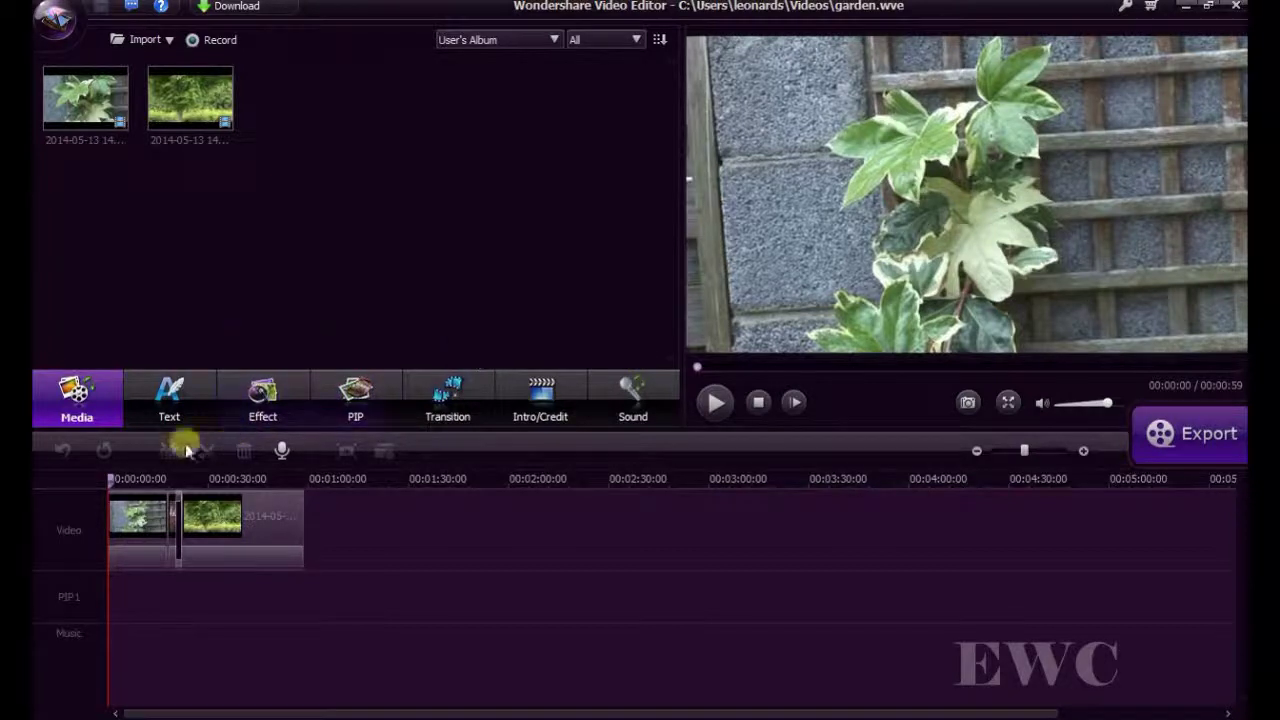
Show the Text title template gallery scrolled down to its final rows, including Right Insert.
{"action": "left_click", "coordinate": [184, 408]}
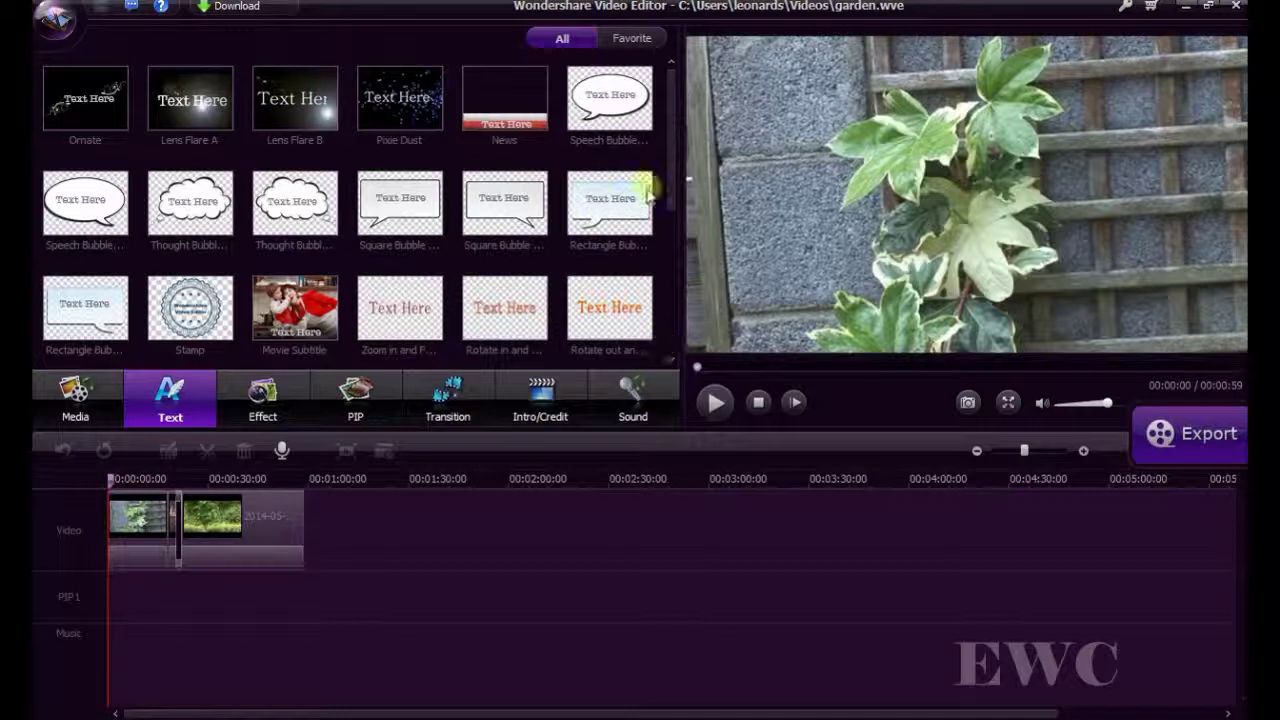
{"action": "left_click", "coordinate": [671, 362]}
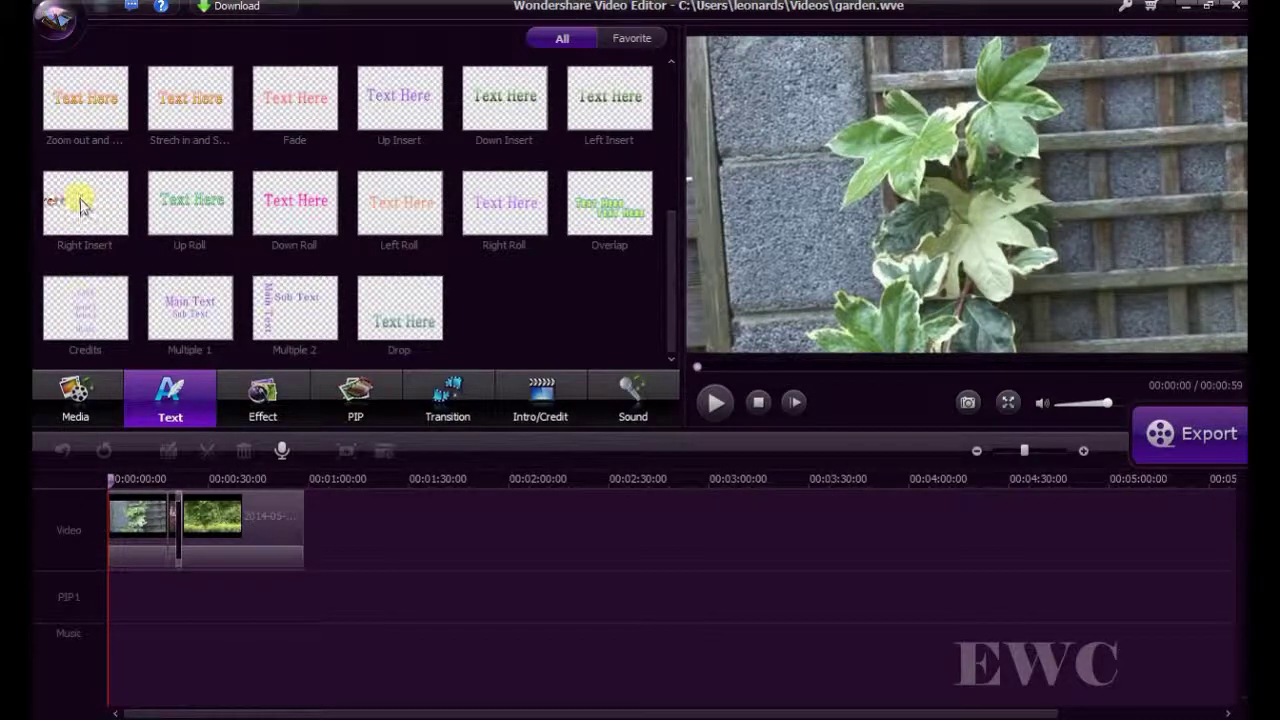
{"action": "mouse_move", "coordinate": [84, 203]}
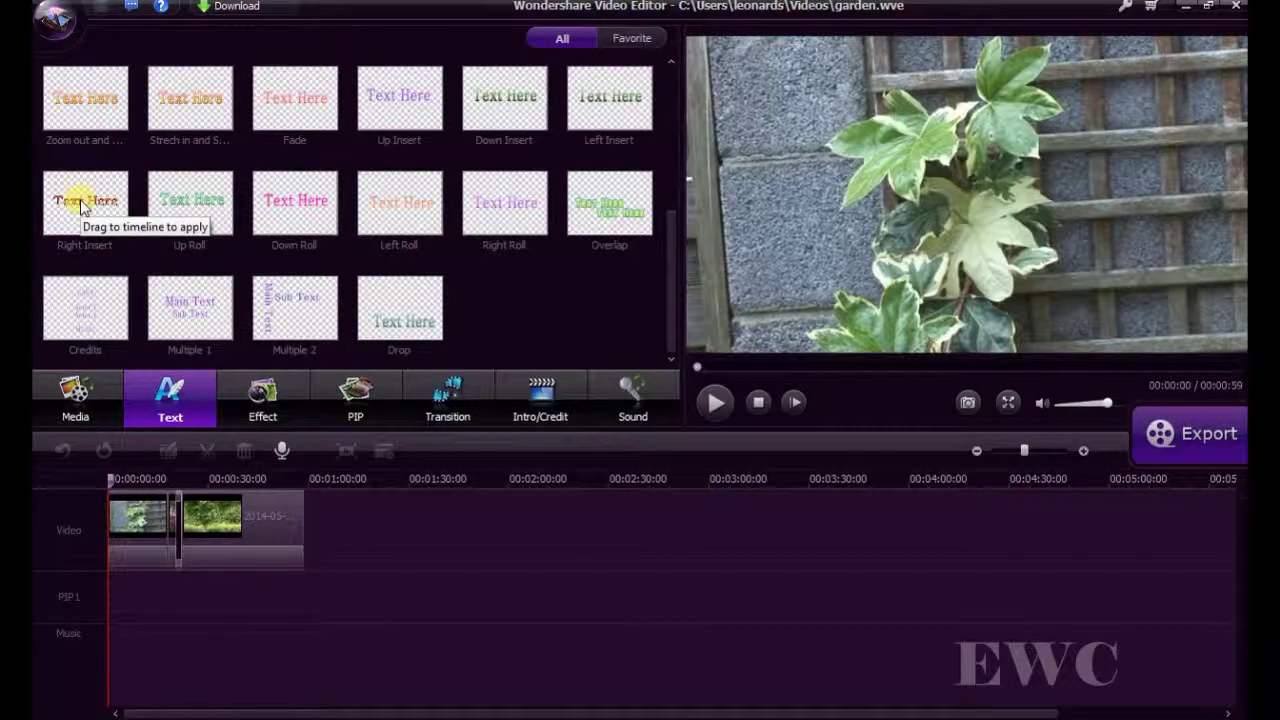
Place the Right Insert title on the text track near 00:30 and preview it at 00:35.
{"action": "mouse_move", "coordinate": [82, 204]}
{"action": "left_mouse_down"}
{"action": "mouse_move", "coordinate": [142, 340]}
{"action": "mouse_move", "coordinate": [212, 612]}
{"action": "left_mouse_up"}
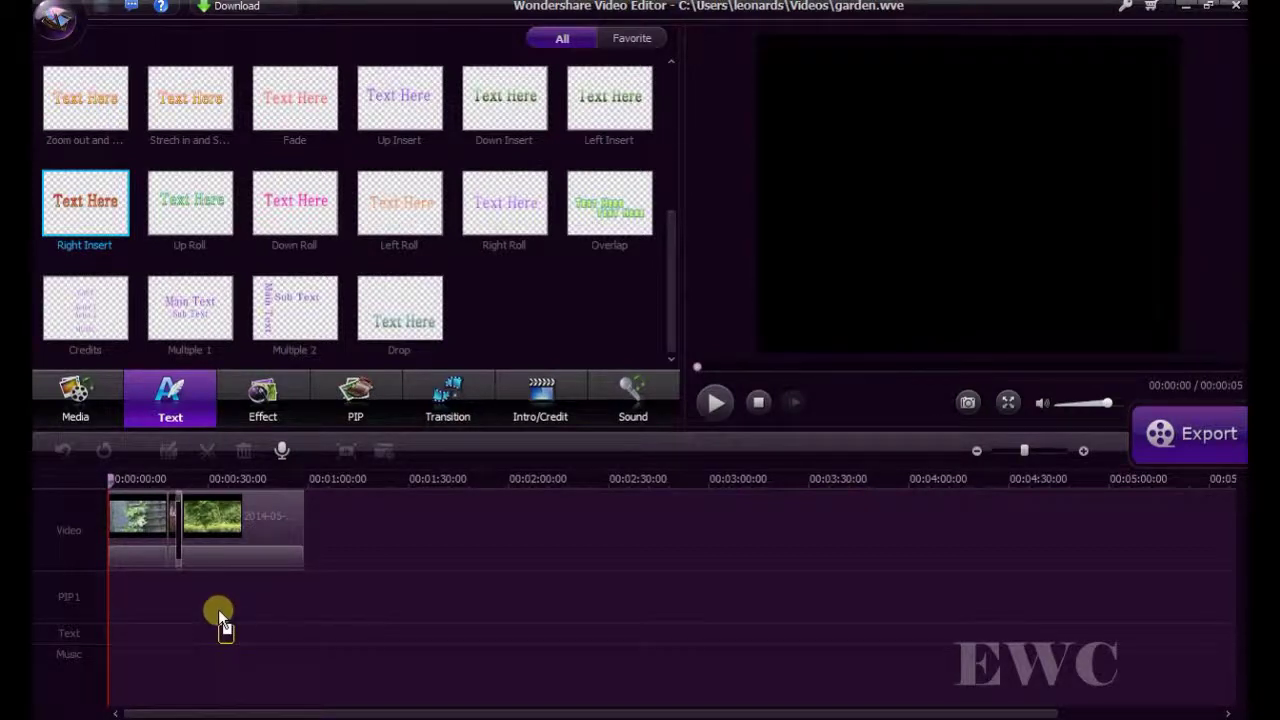
{"action": "left_click_drag", "start_coordinate": [220, 612], "coordinate": [220, 612]}
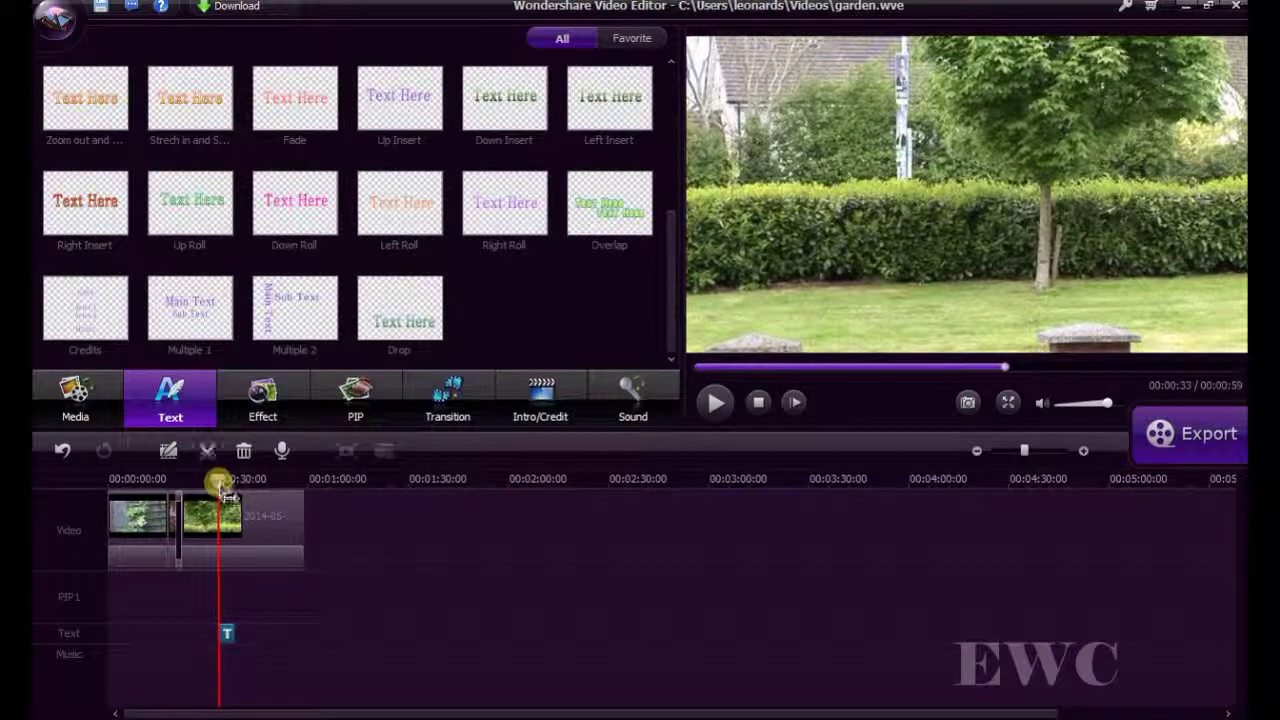
{"action": "left_click_drag", "start_coordinate": [219, 487], "coordinate": [228, 492]}
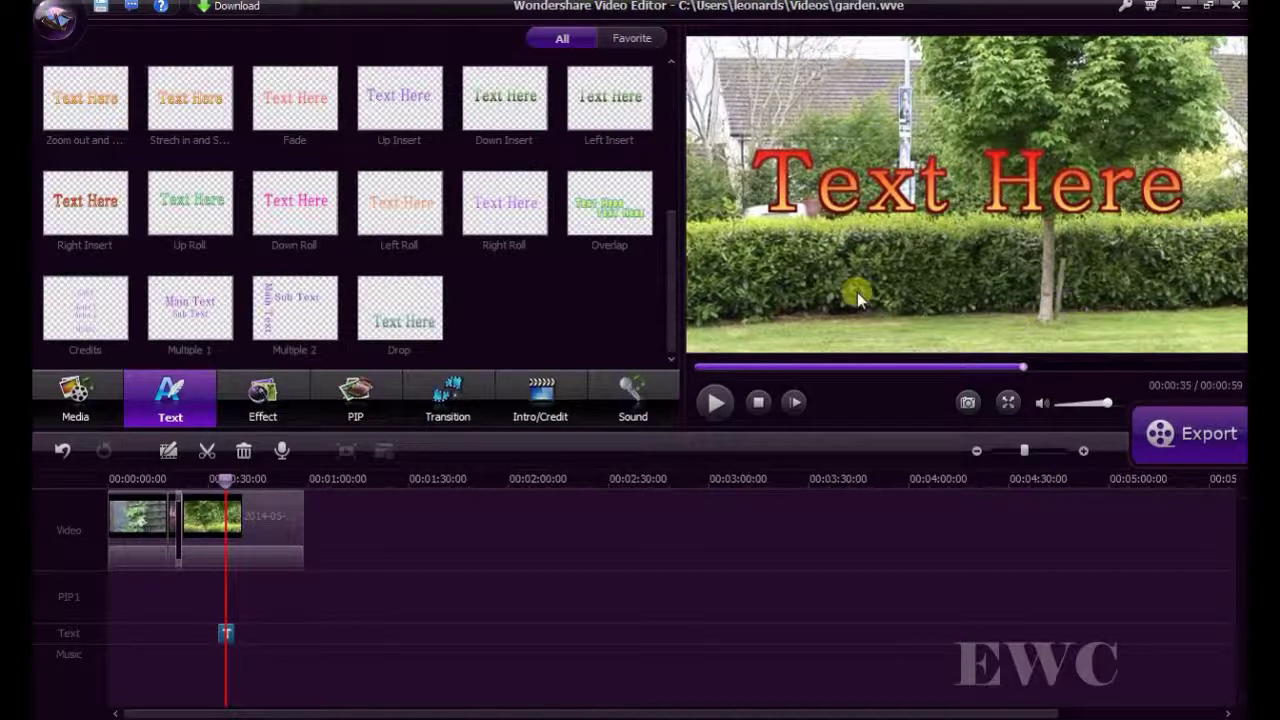
Edit the title clip, replacing the 'Text Here' placeholder with 'My Movie'.
{"action": "right_click", "coordinate": [227, 634]}
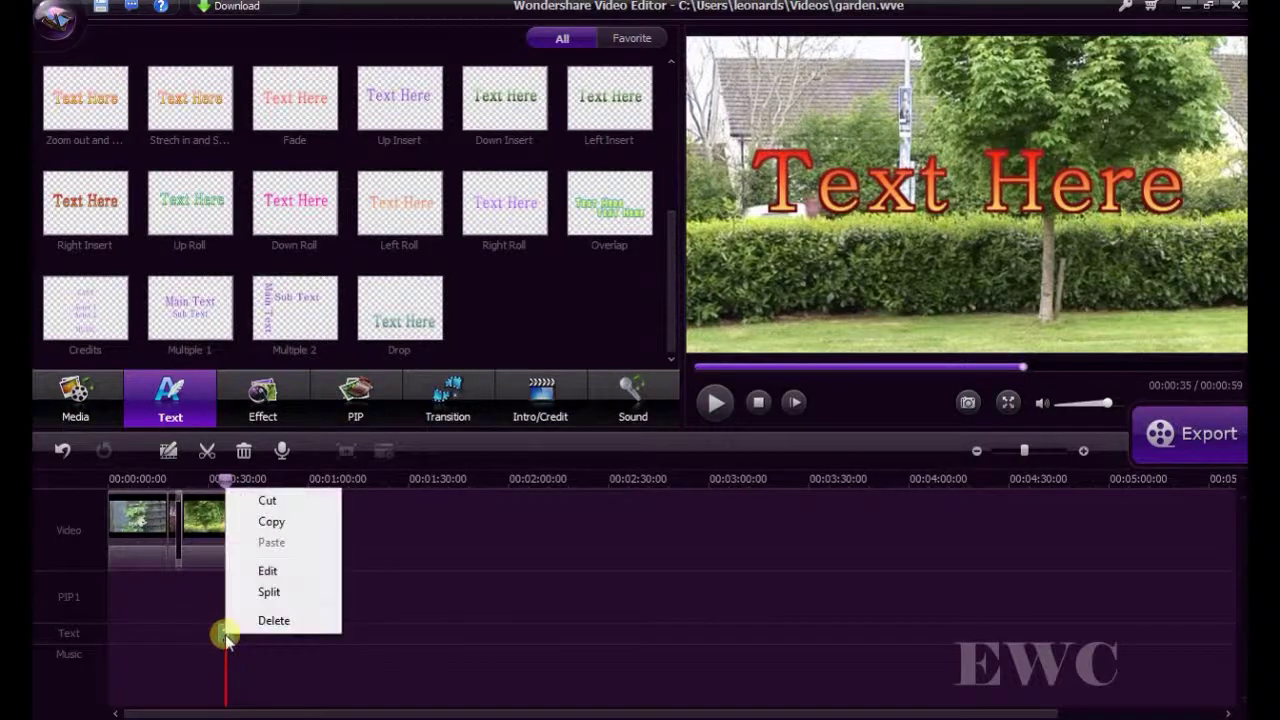
{"action": "left_click", "coordinate": [267, 572]}
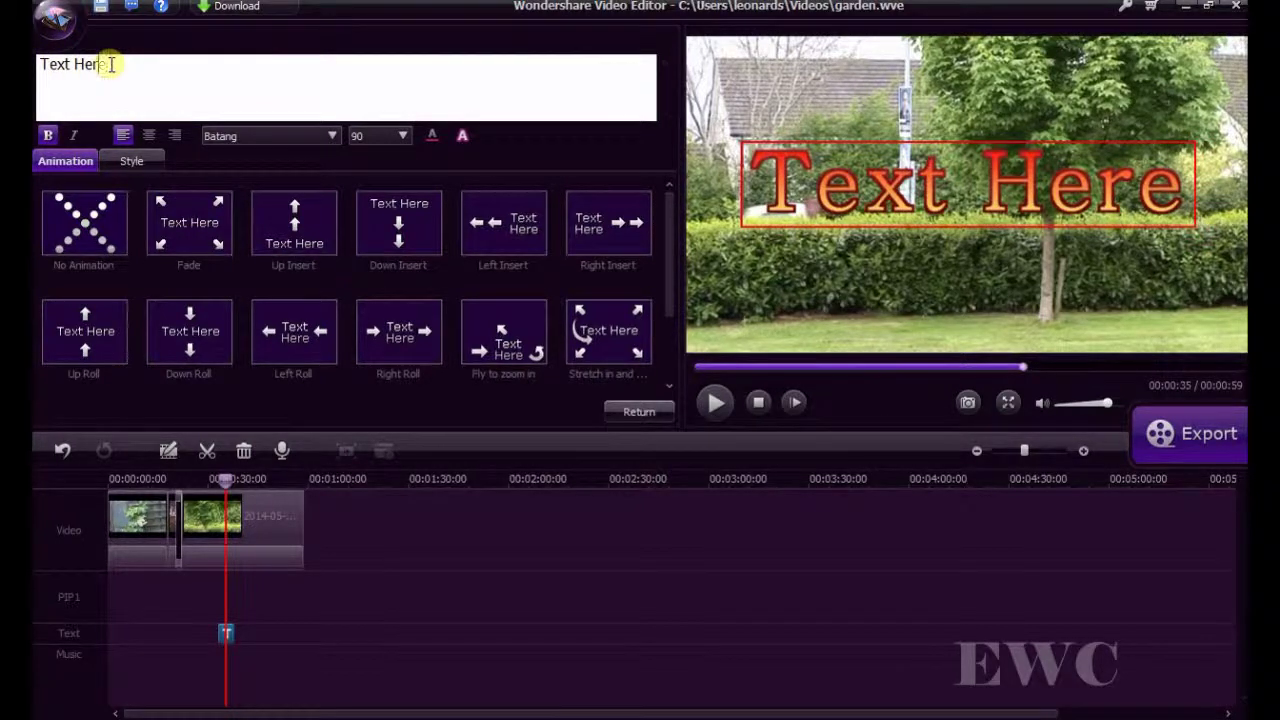
{"action": "key", "text": "BackSpace"}
{"action": "key", "text": "BackSpace"}
{"action": "key", "text": "BackSpace"}
{"action": "key", "text": "BackSpace"}
{"action": "key", "text": "BackSpace"}
{"action": "key", "text": "BackSpace"}
{"action": "key", "text": "BackSpace"}
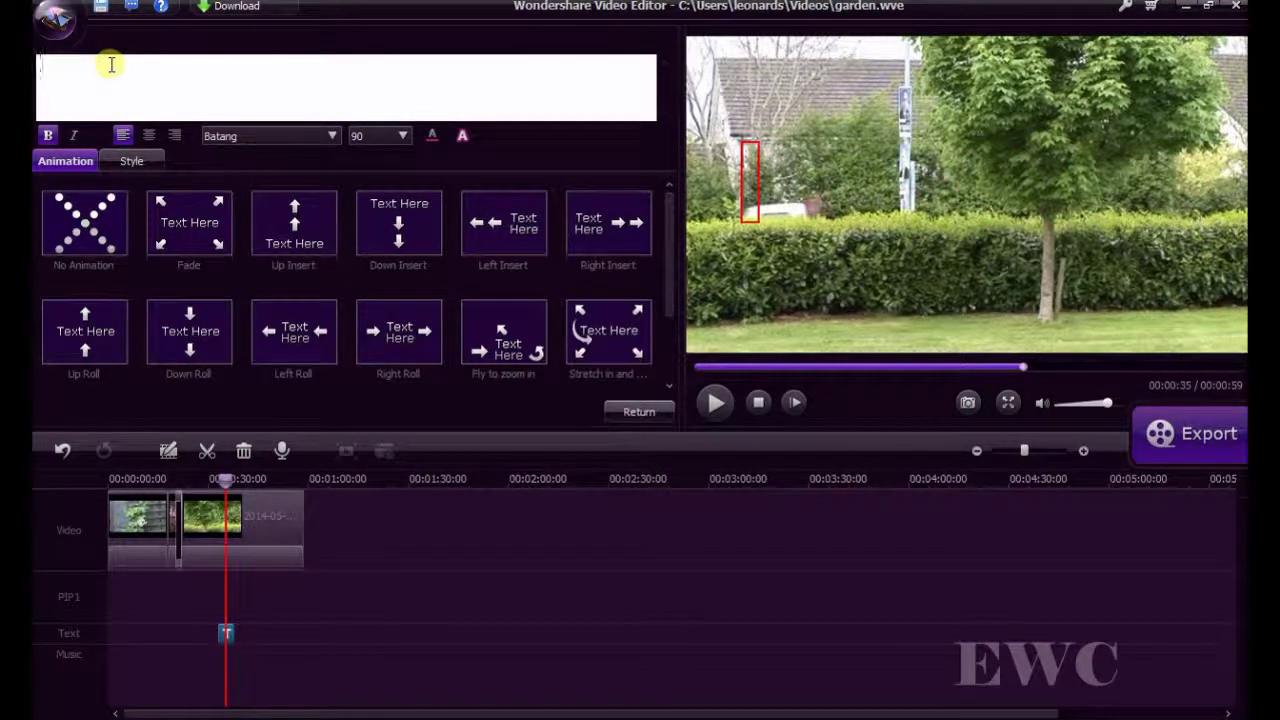
{"action": "type", "text": "M"}
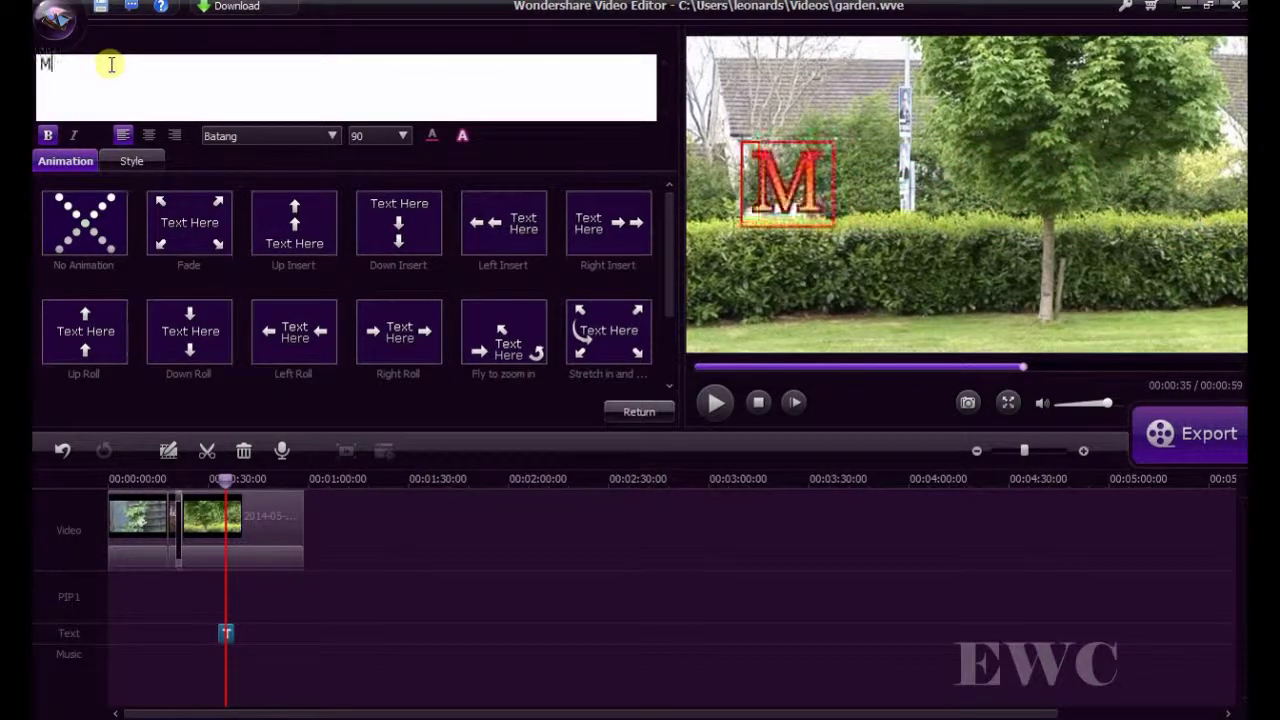
{"action": "type", "text": "y Mo"}
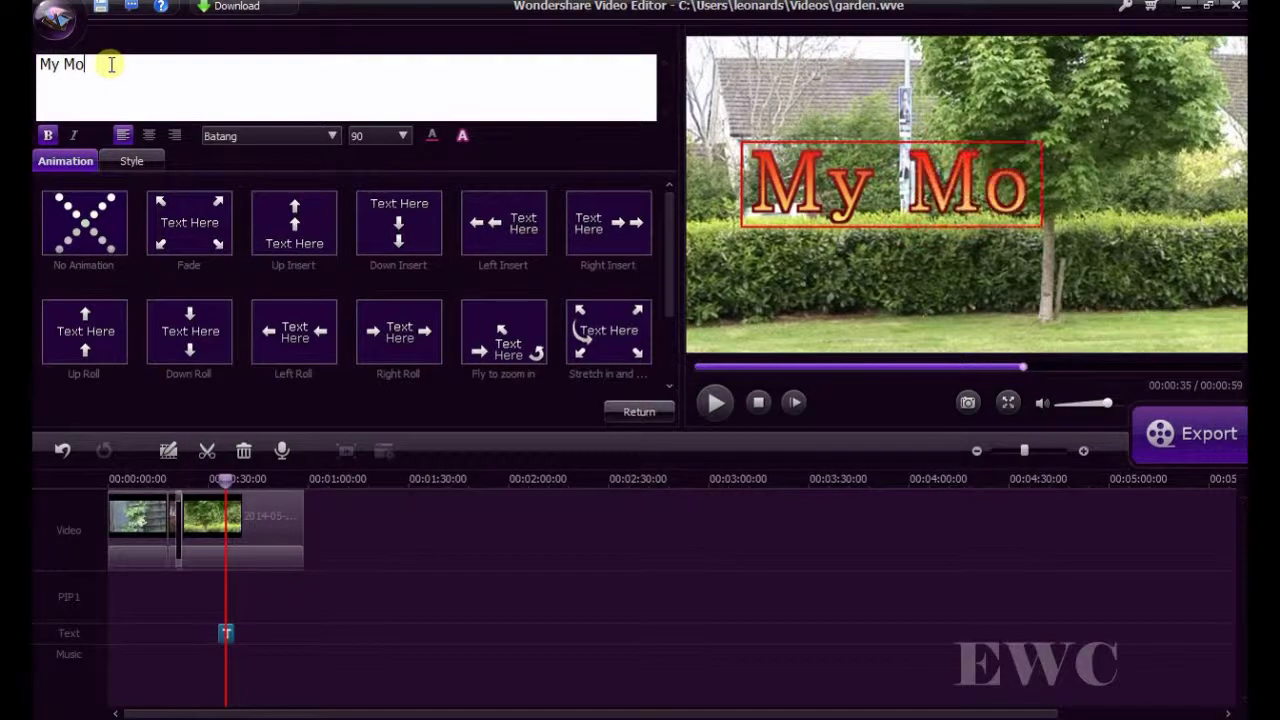
{"action": "type", "text": "vie"}
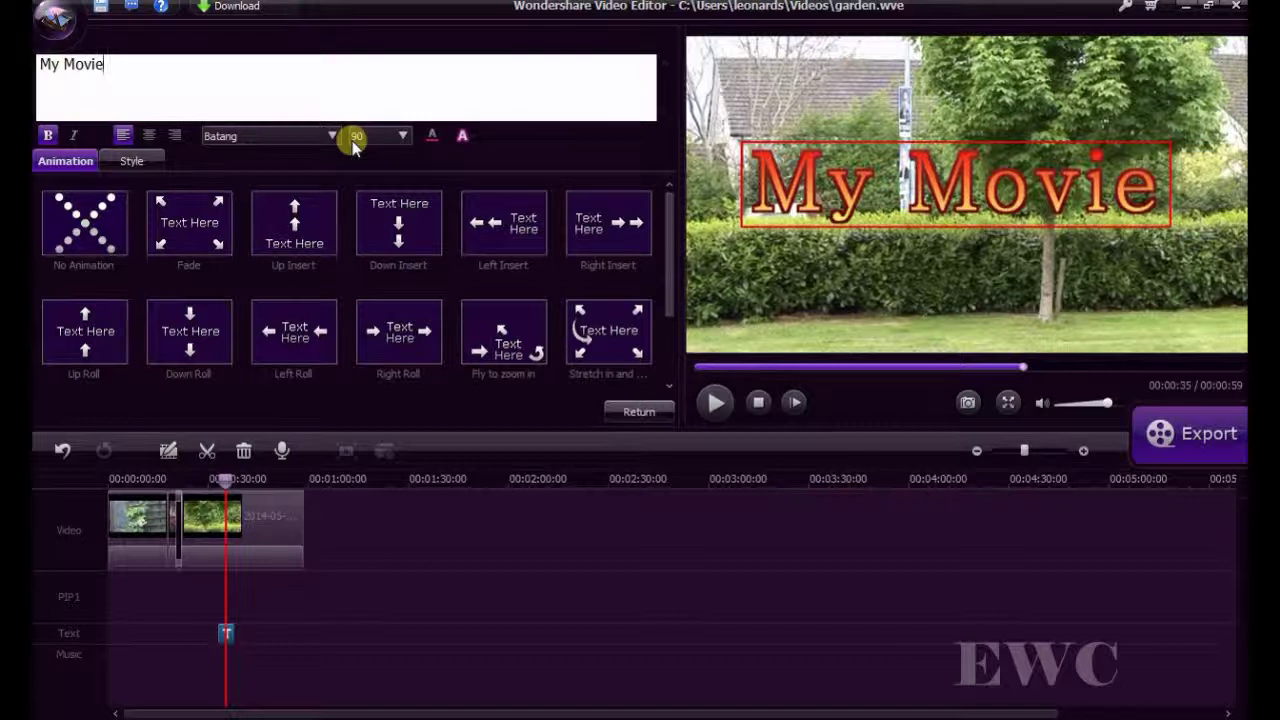
Try text styles 4, 5, 12 and 10, then settle on the white serif Text style 2.
{"action": "left_click", "coordinate": [138, 163]}
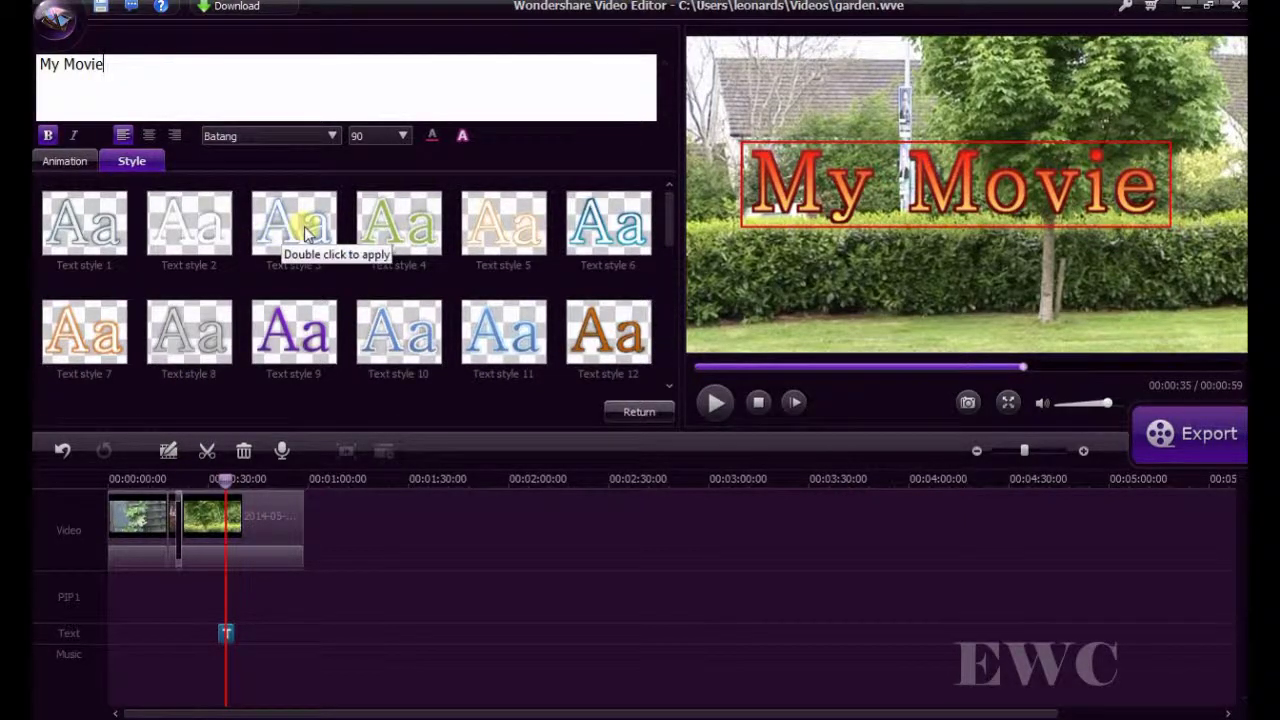
{"action": "double_click", "coordinate": [406, 227]}
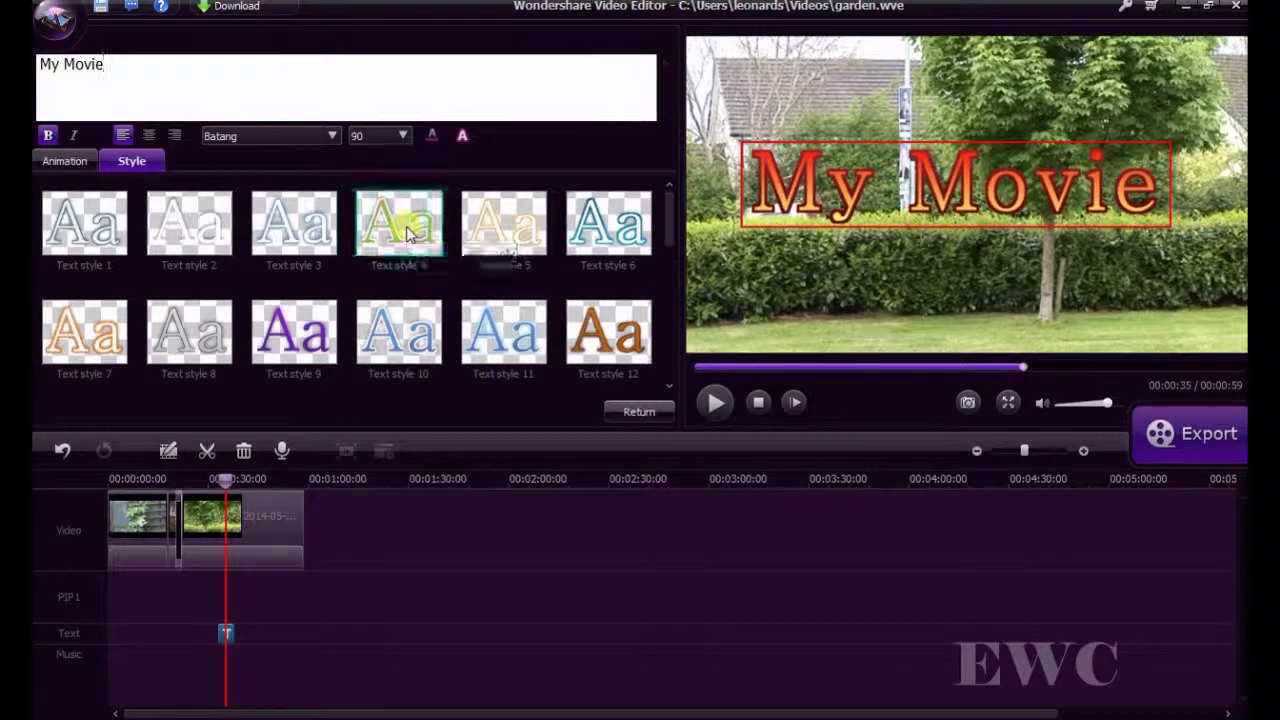
{"action": "double_click", "coordinate": [500, 224]}
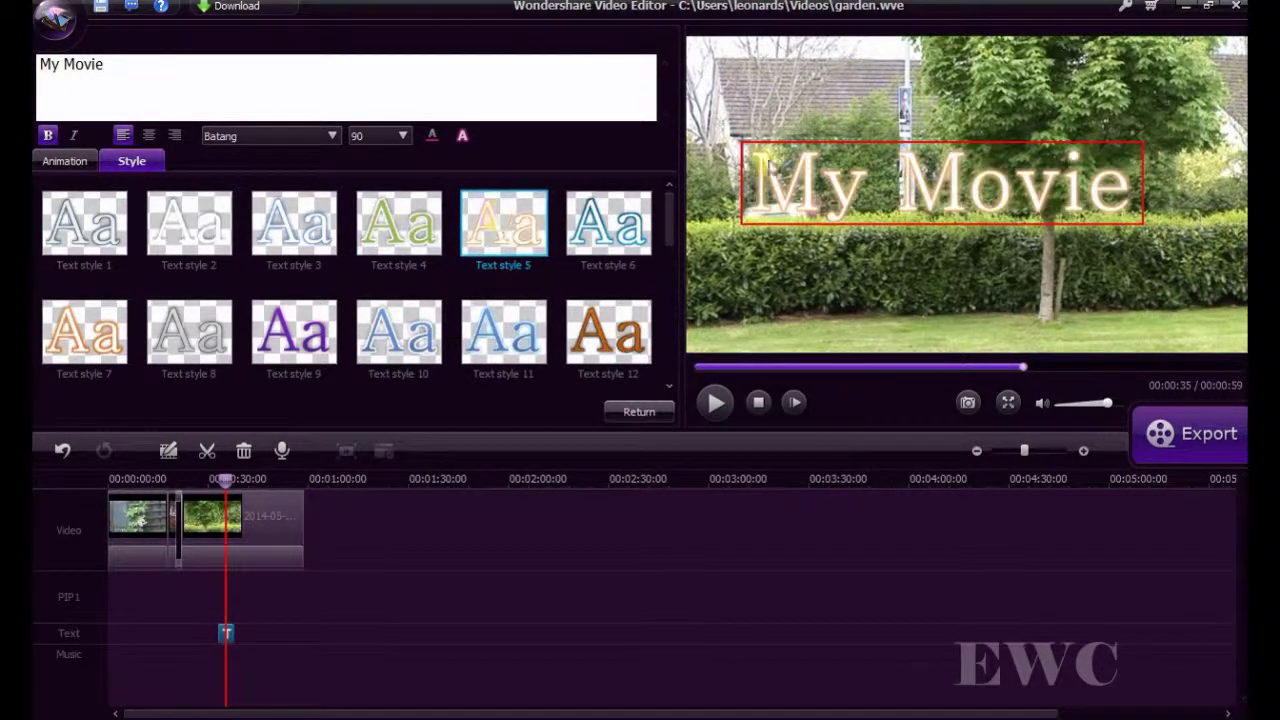
{"action": "double_click", "coordinate": [612, 340]}
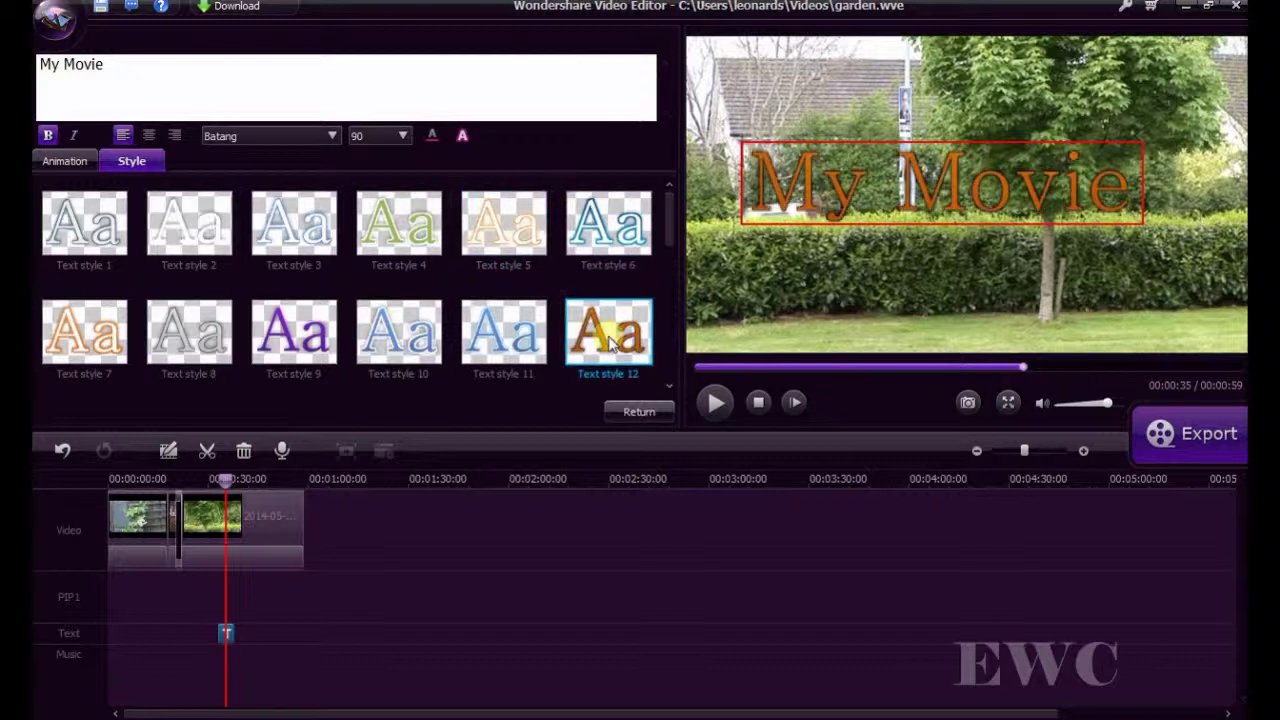
{"action": "double_click", "coordinate": [422, 343]}
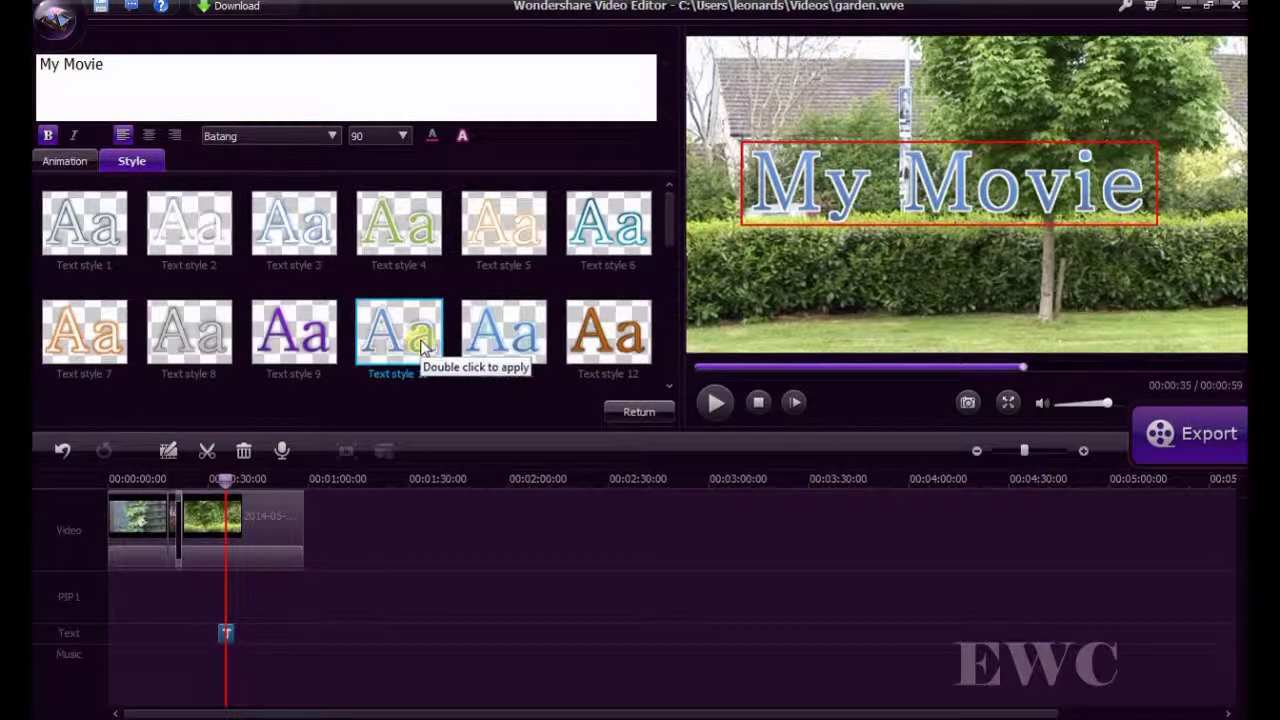
{"action": "double_click", "coordinate": [210, 230]}
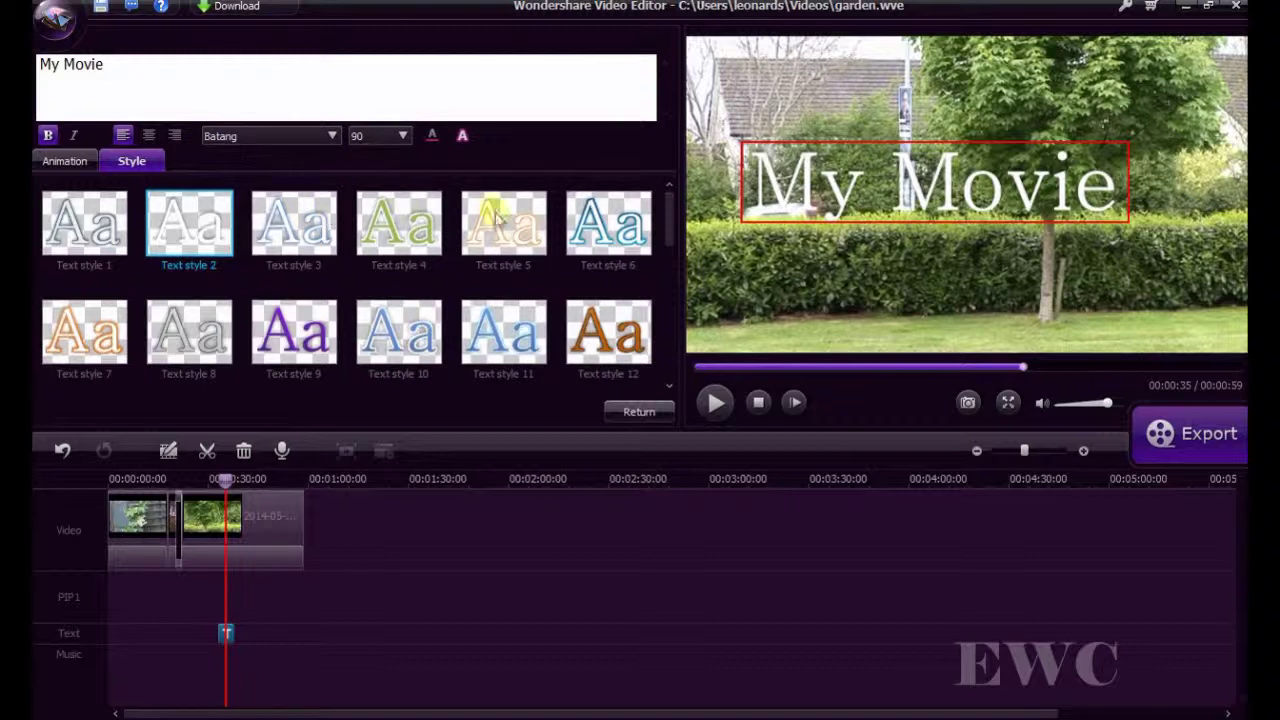
Set the title font size to 68 and move it right onto the tree, above the hedge.
{"action": "left_click", "coordinate": [402, 137]}
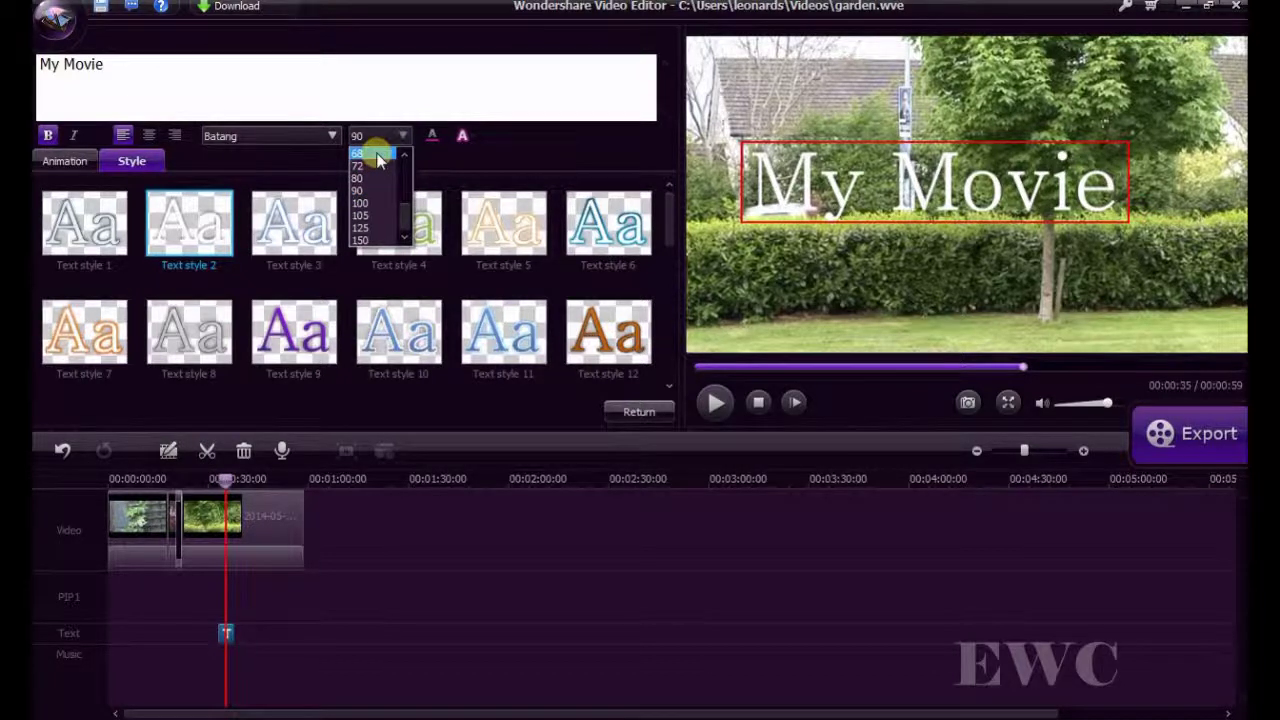
{"action": "left_click", "coordinate": [377, 155]}
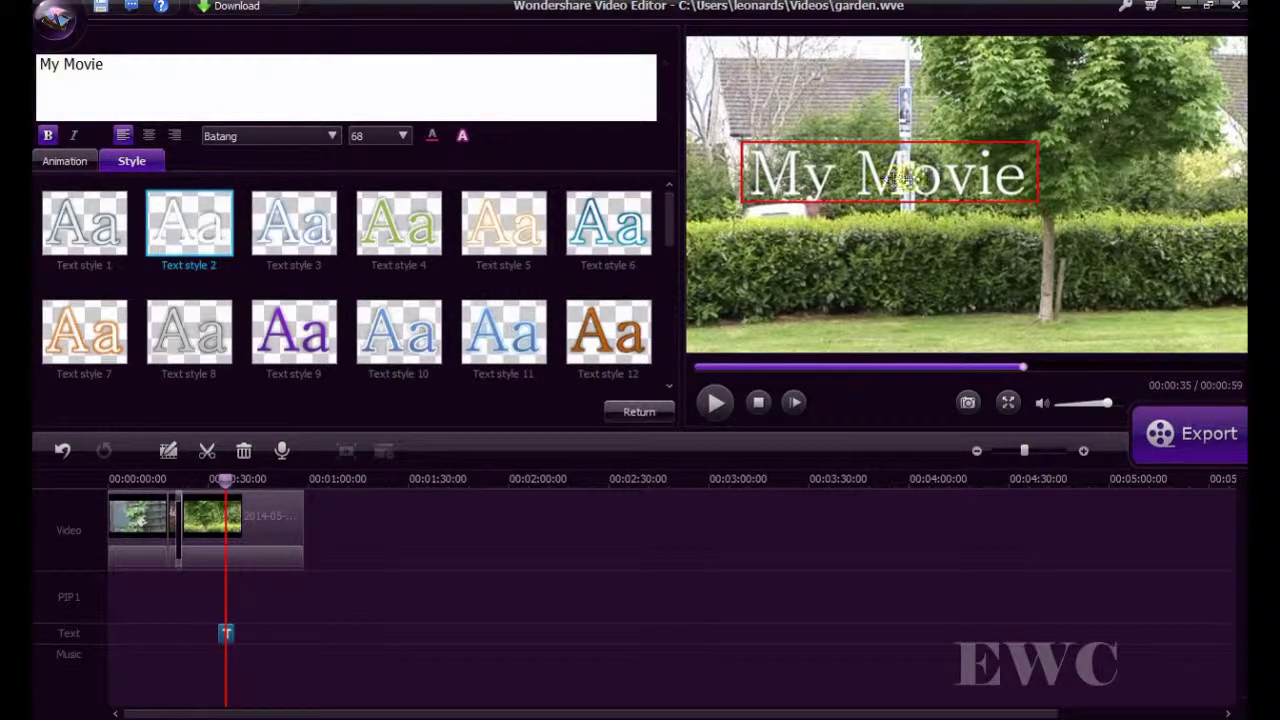
{"action": "left_click_drag", "start_coordinate": [897, 177], "coordinate": [963, 182]}
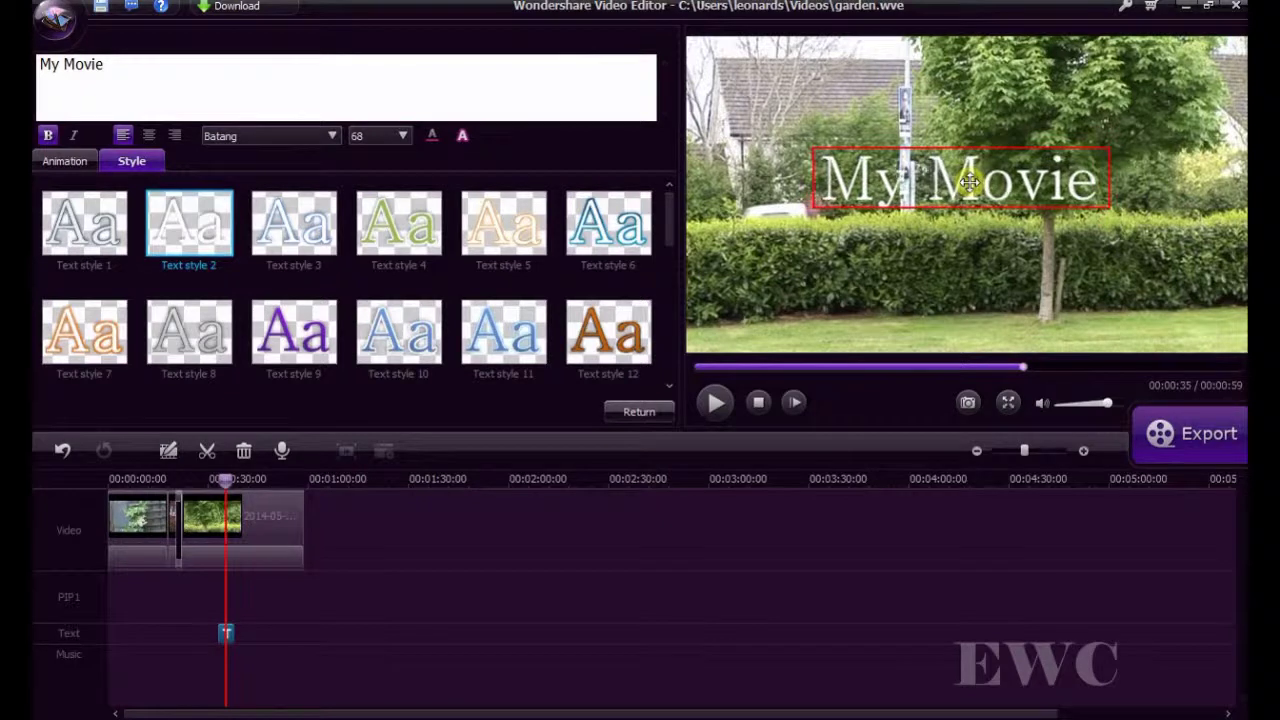
{"action": "mouse_move", "coordinate": [969, 181]}
{"action": "left_mouse_down"}
{"action": "mouse_move", "coordinate": [985, 313]}
{"action": "mouse_move", "coordinate": [970, 184]}
{"action": "left_mouse_up"}
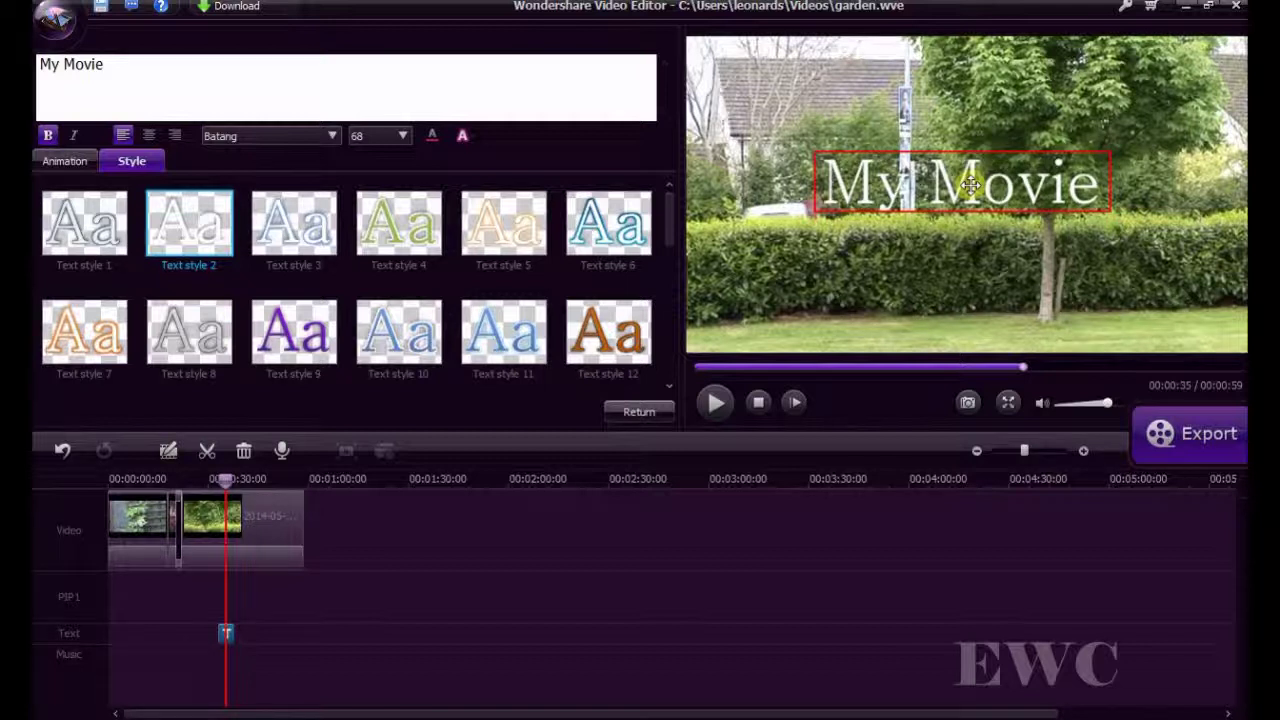
Make the My Movie title text yellow.
{"action": "left_click", "coordinate": [431, 137]}
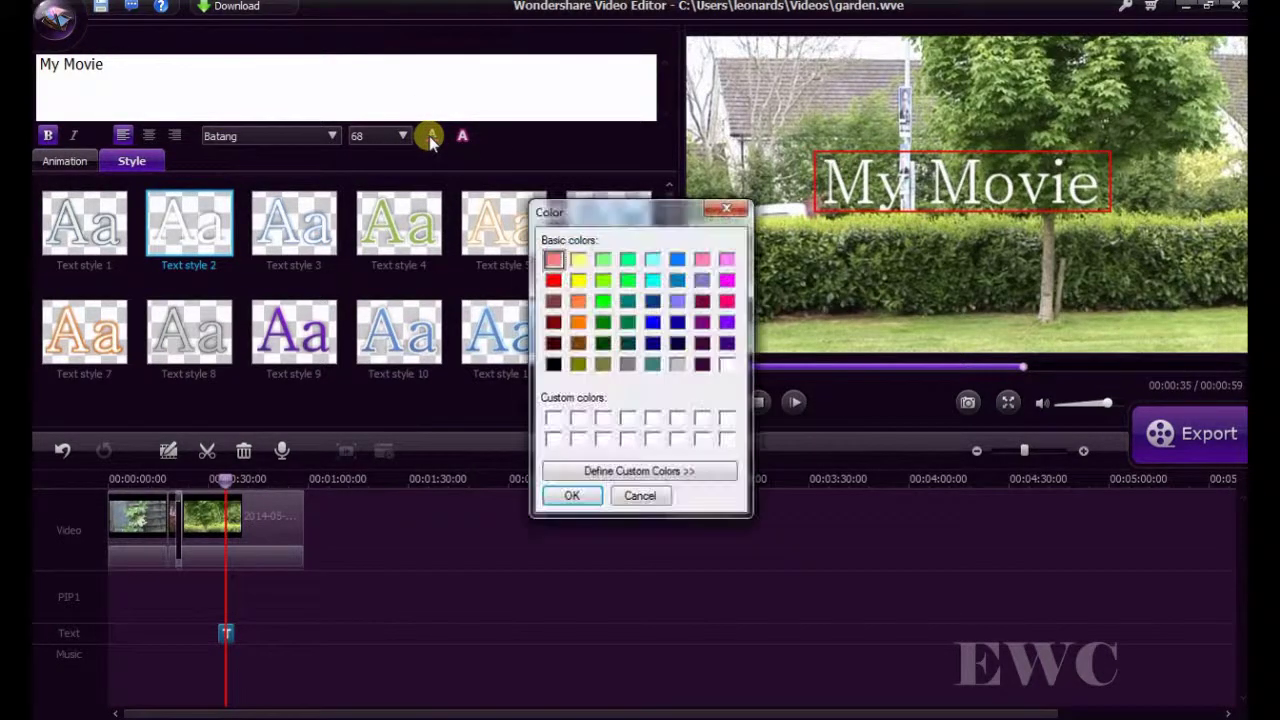
{"action": "left_click", "coordinate": [578, 282]}
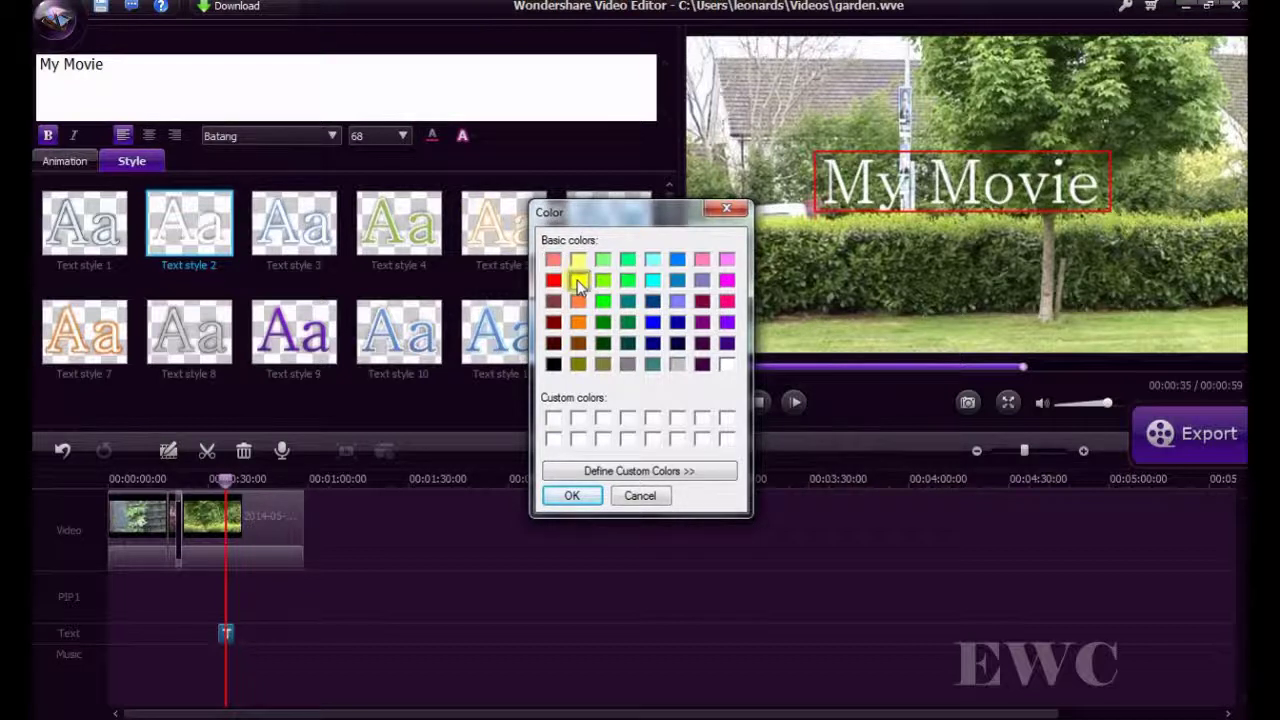
{"action": "left_click", "coordinate": [585, 497]}
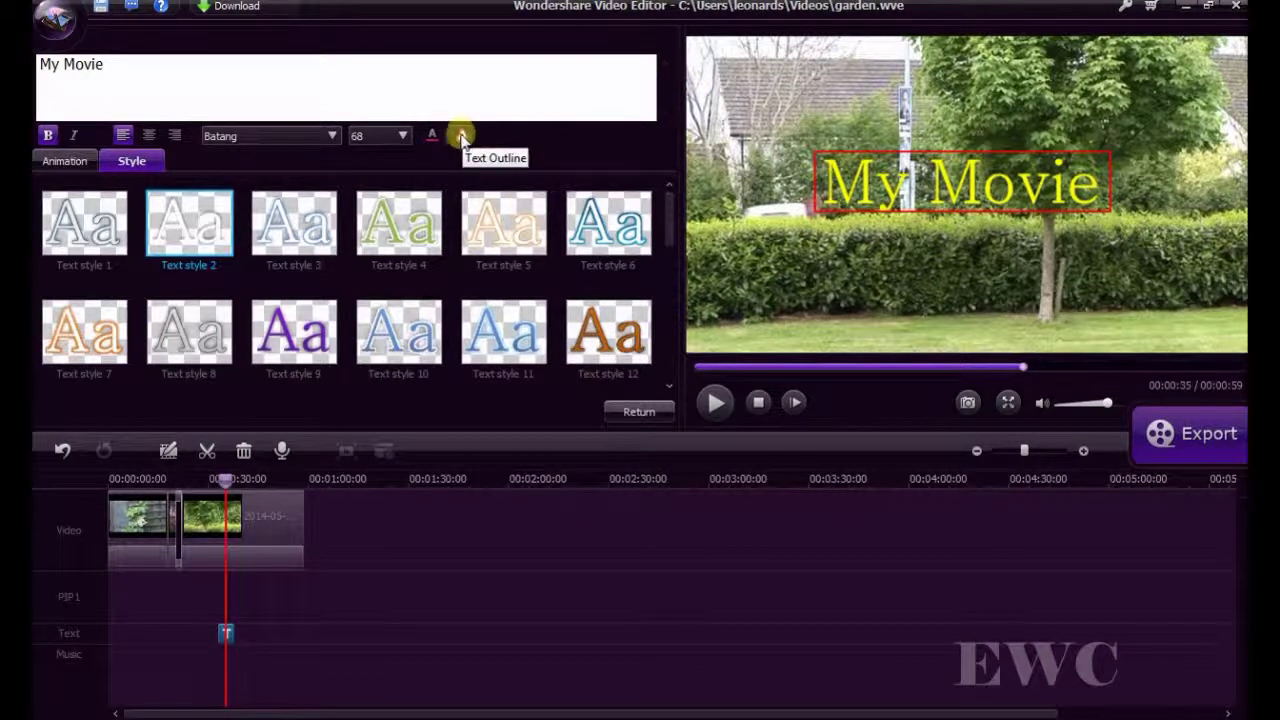
Give the title a black text outline.
{"action": "left_click", "coordinate": [461, 137]}
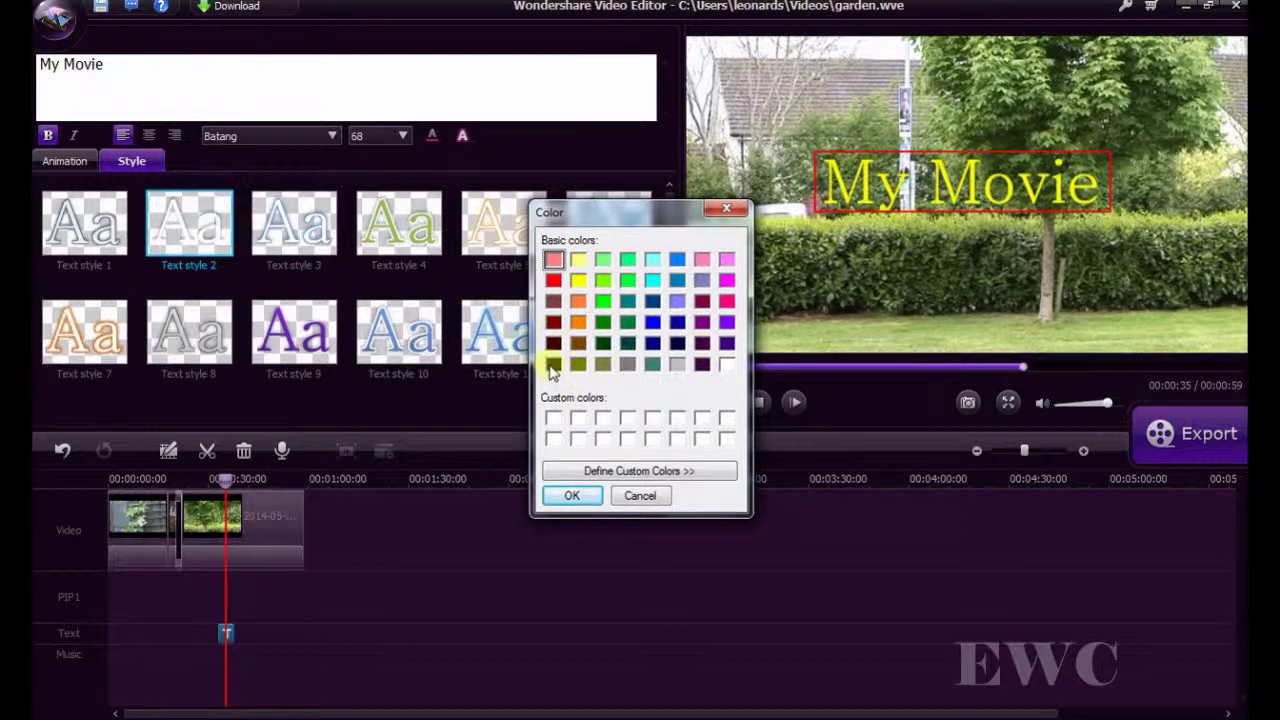
{"action": "left_click", "coordinate": [553, 364]}
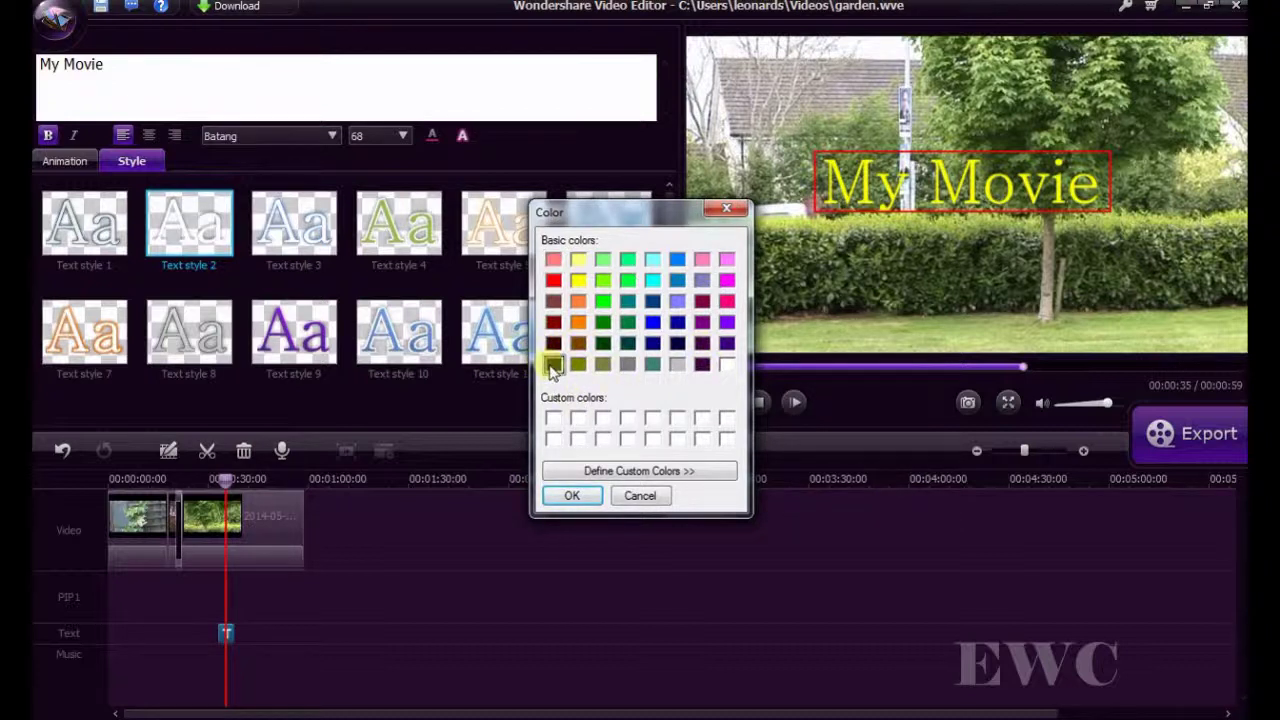
{"action": "left_click", "coordinate": [572, 497]}
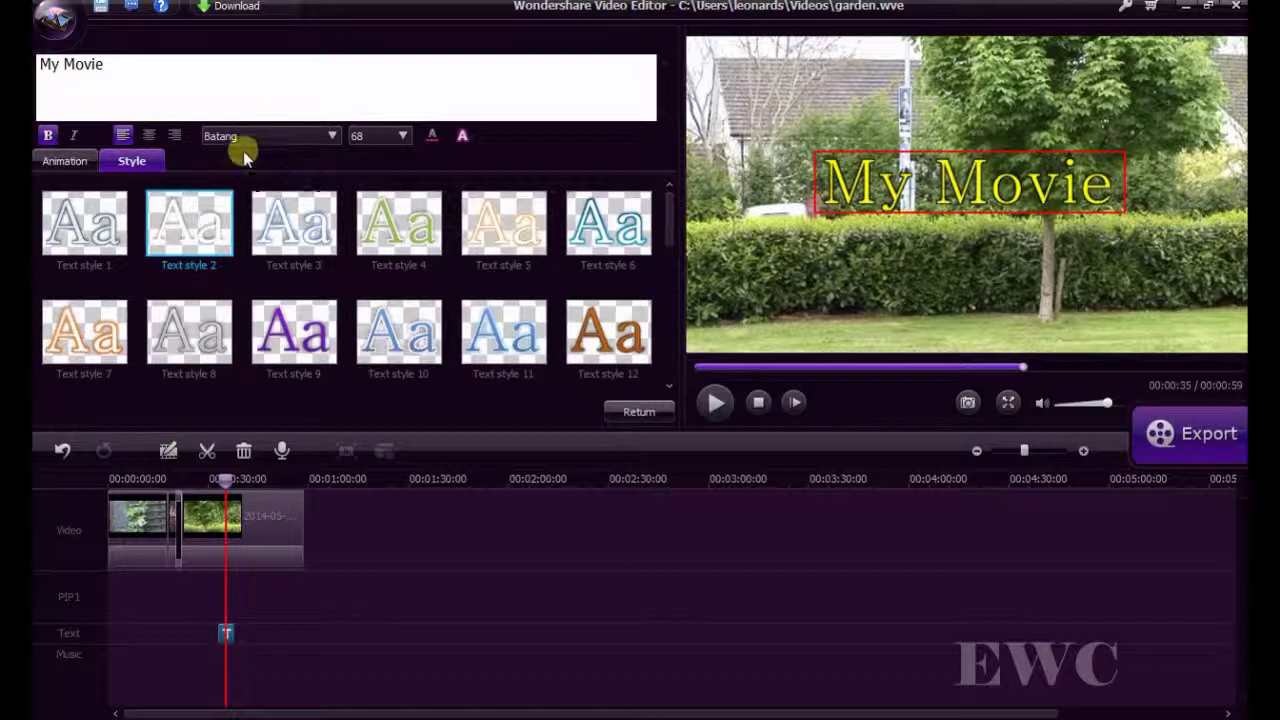
Try Blackadder ITC, then set the title font to Bodoni MT Condensed and shift it right.
{"action": "left_click", "coordinate": [331, 138]}
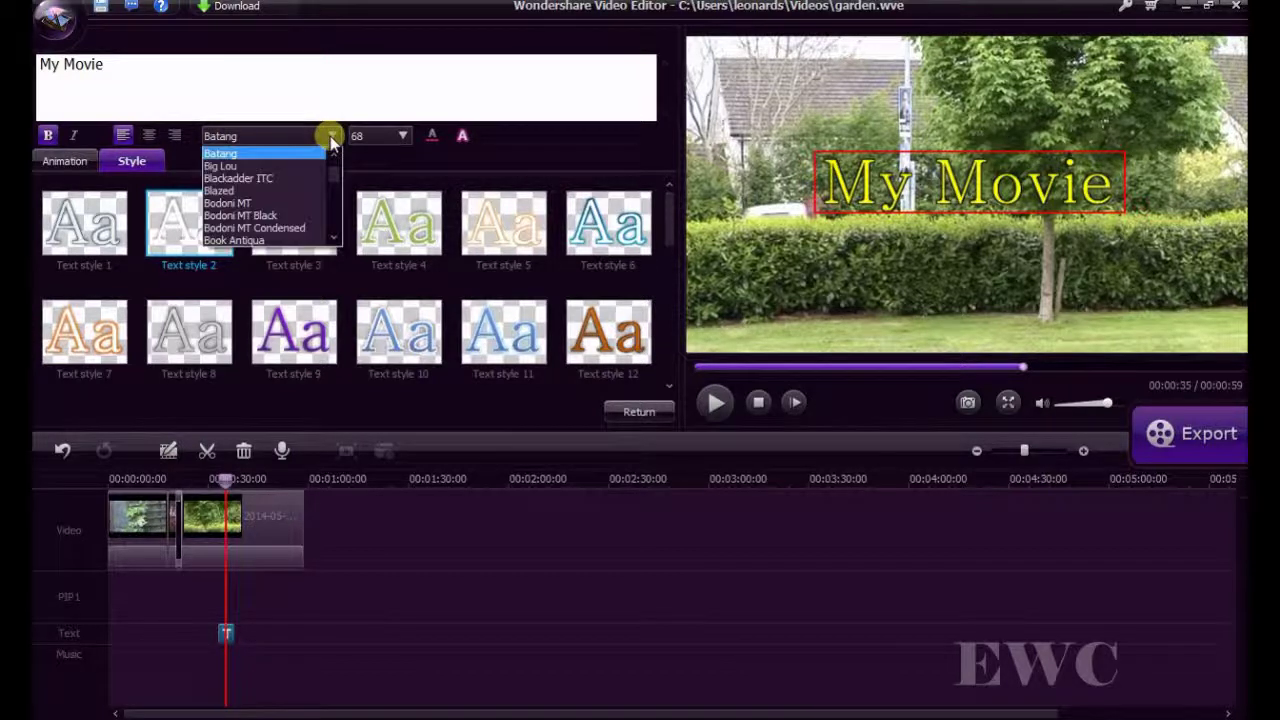
{"action": "left_click", "coordinate": [278, 179]}
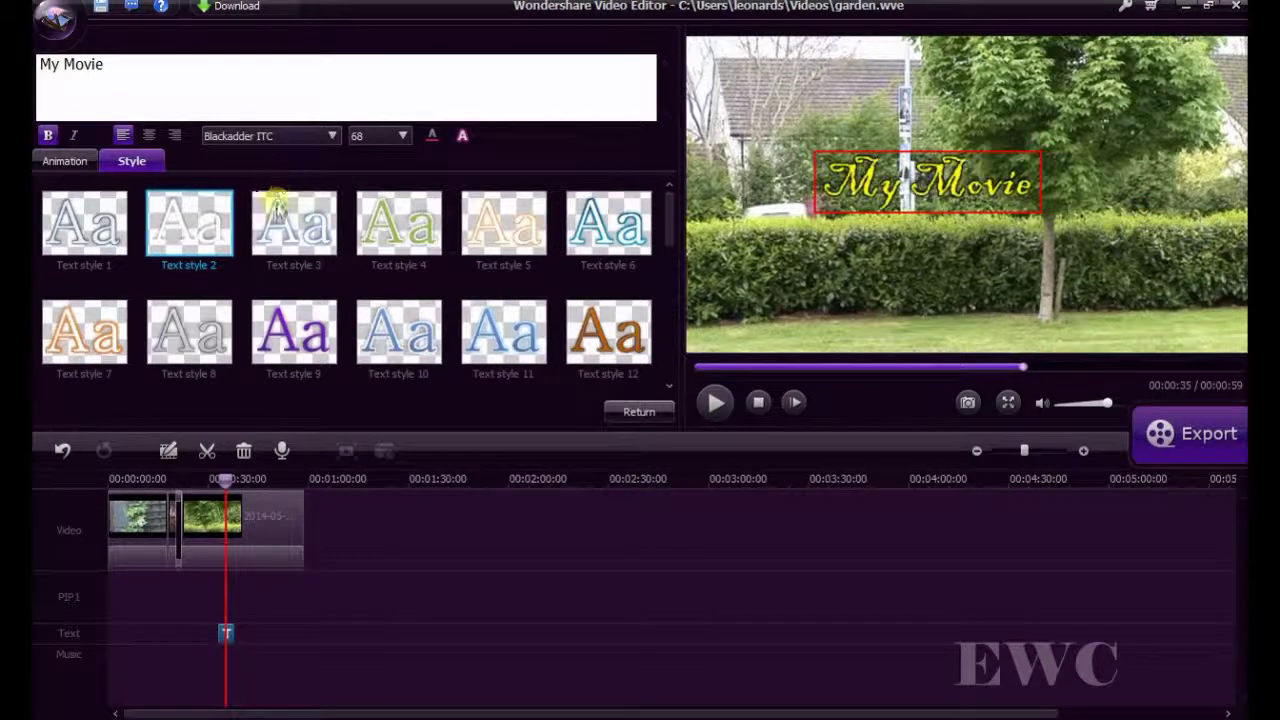
{"action": "left_click", "coordinate": [330, 135]}
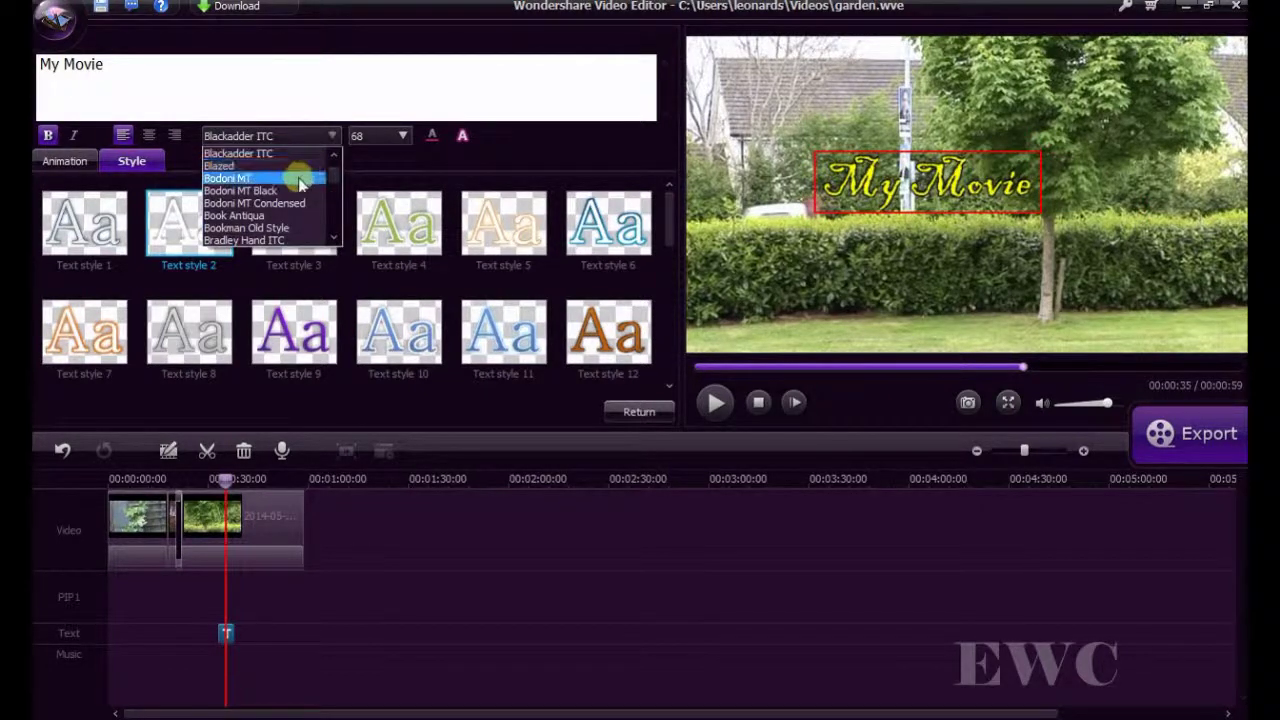
{"action": "left_click", "coordinate": [298, 204]}
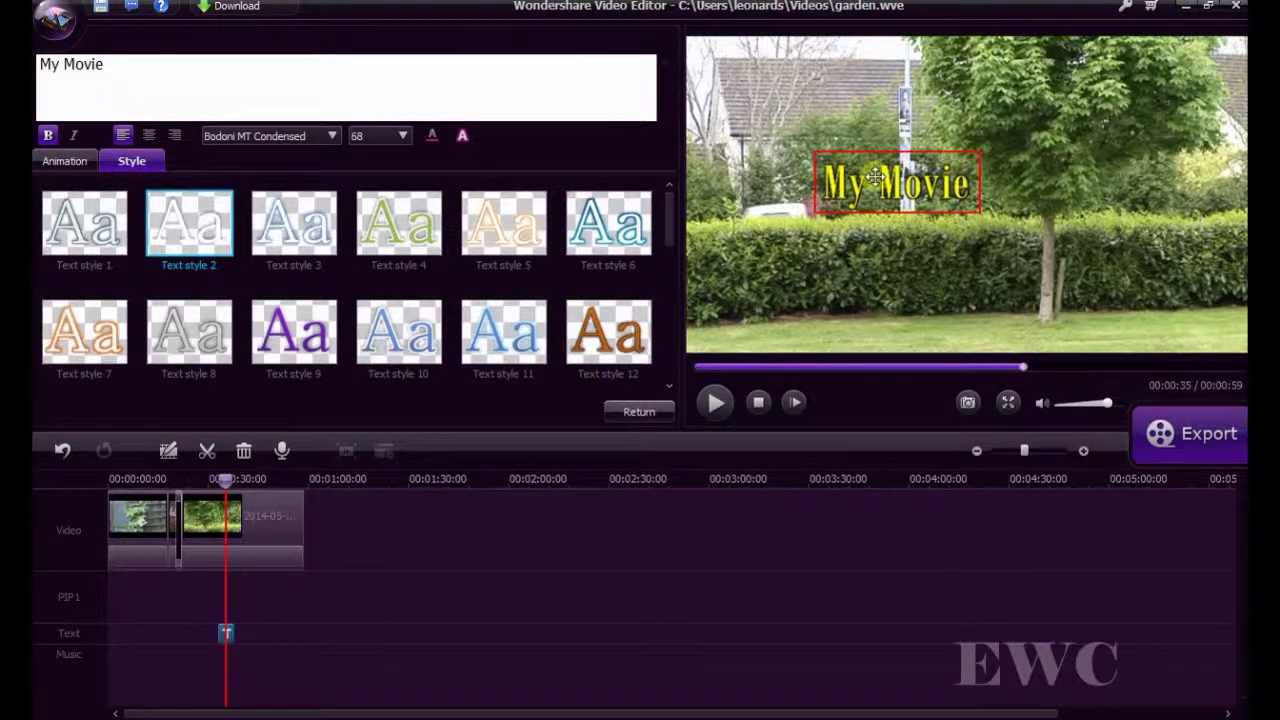
{"action": "left_click_drag", "start_coordinate": [879, 177], "coordinate": [957, 180]}
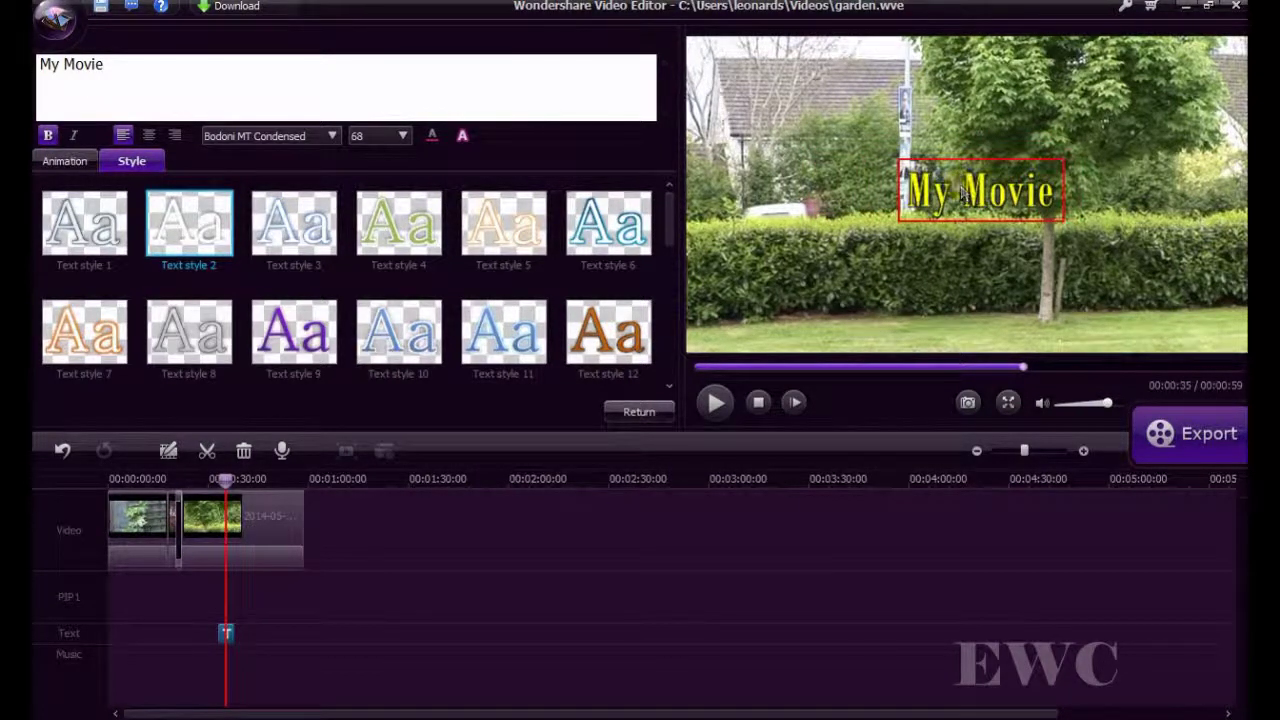
Enlarge the title to size 150, place it over the tree near the top, and finish editing.
{"action": "left_click", "coordinate": [400, 135]}
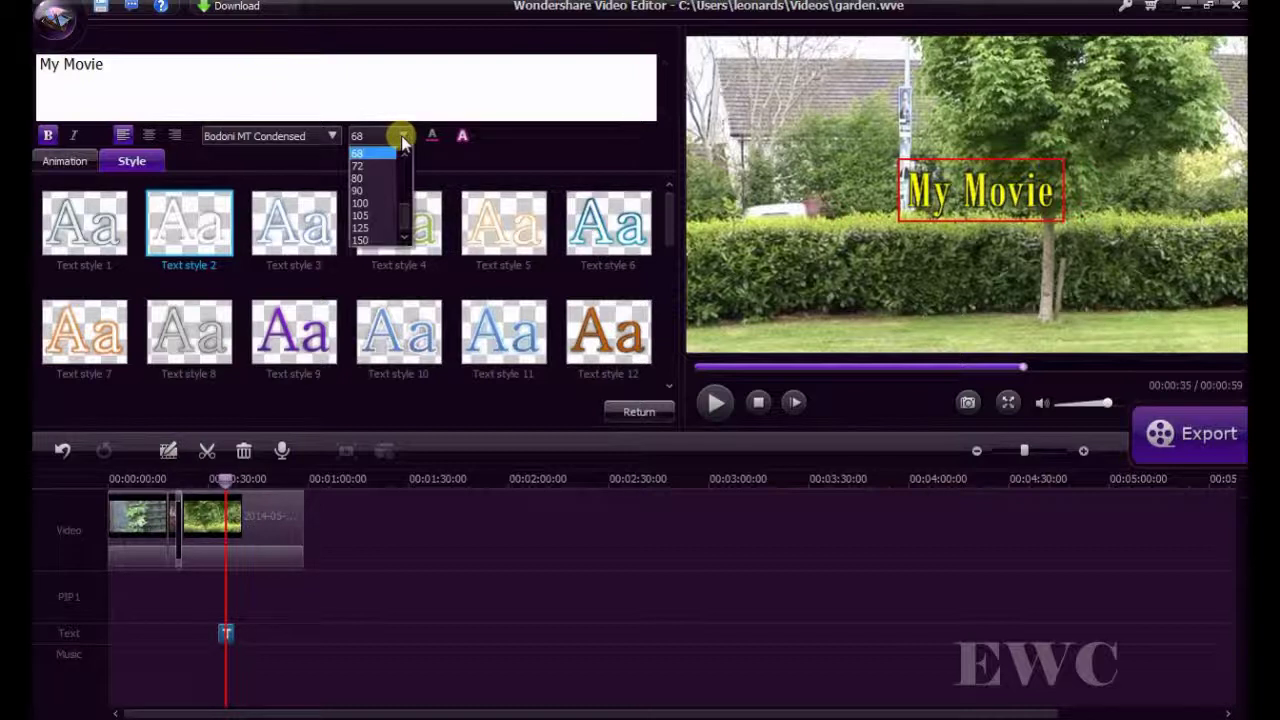
{"action": "left_click", "coordinate": [383, 190]}
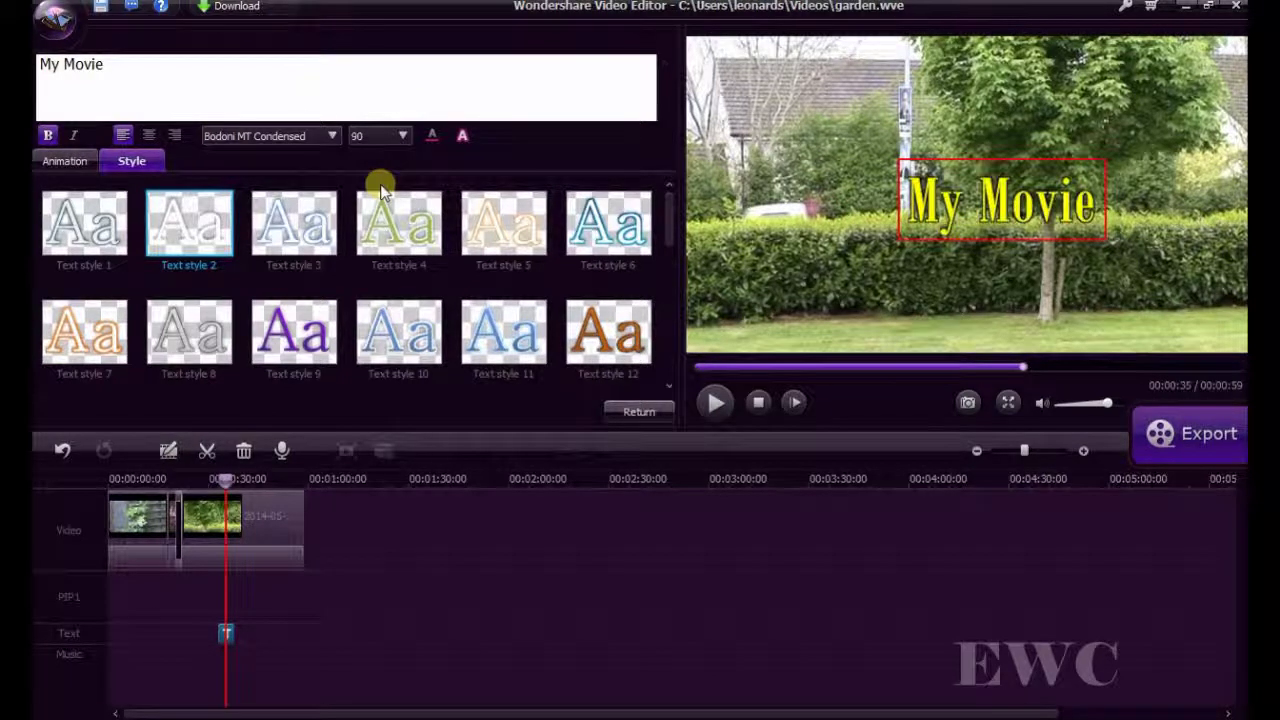
{"action": "left_click", "coordinate": [403, 137]}
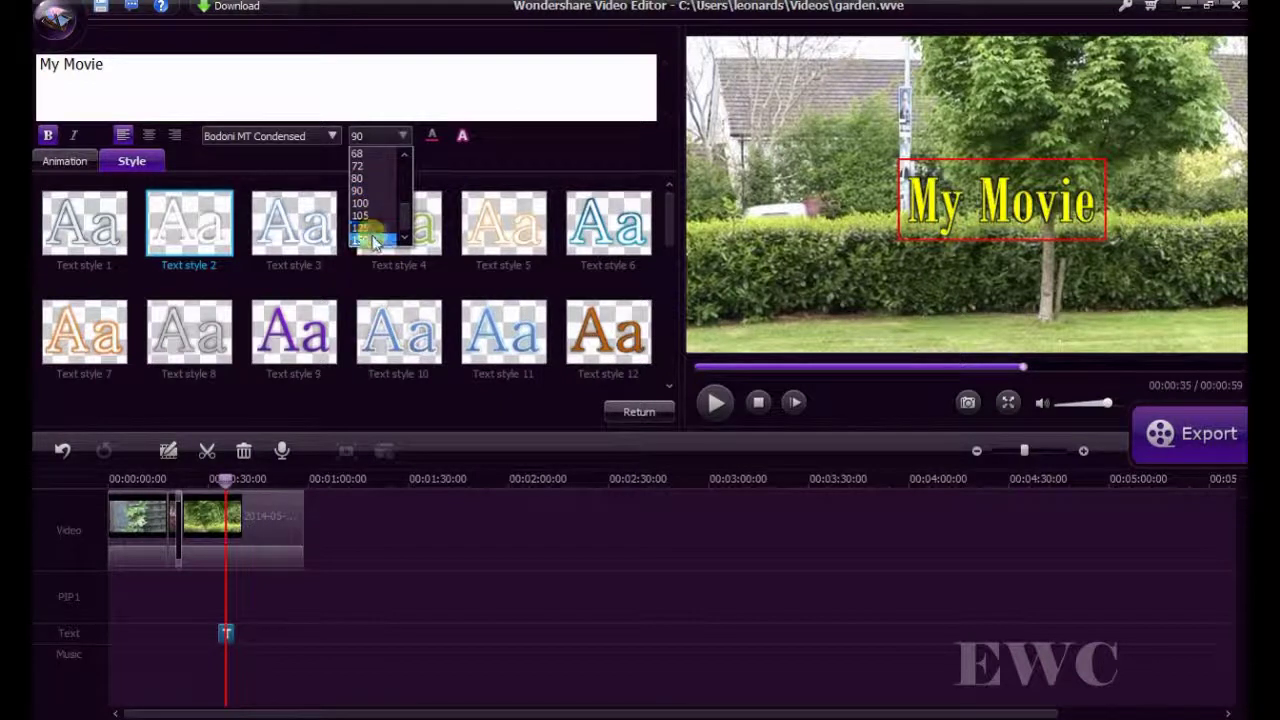
{"action": "left_click", "coordinate": [368, 240]}
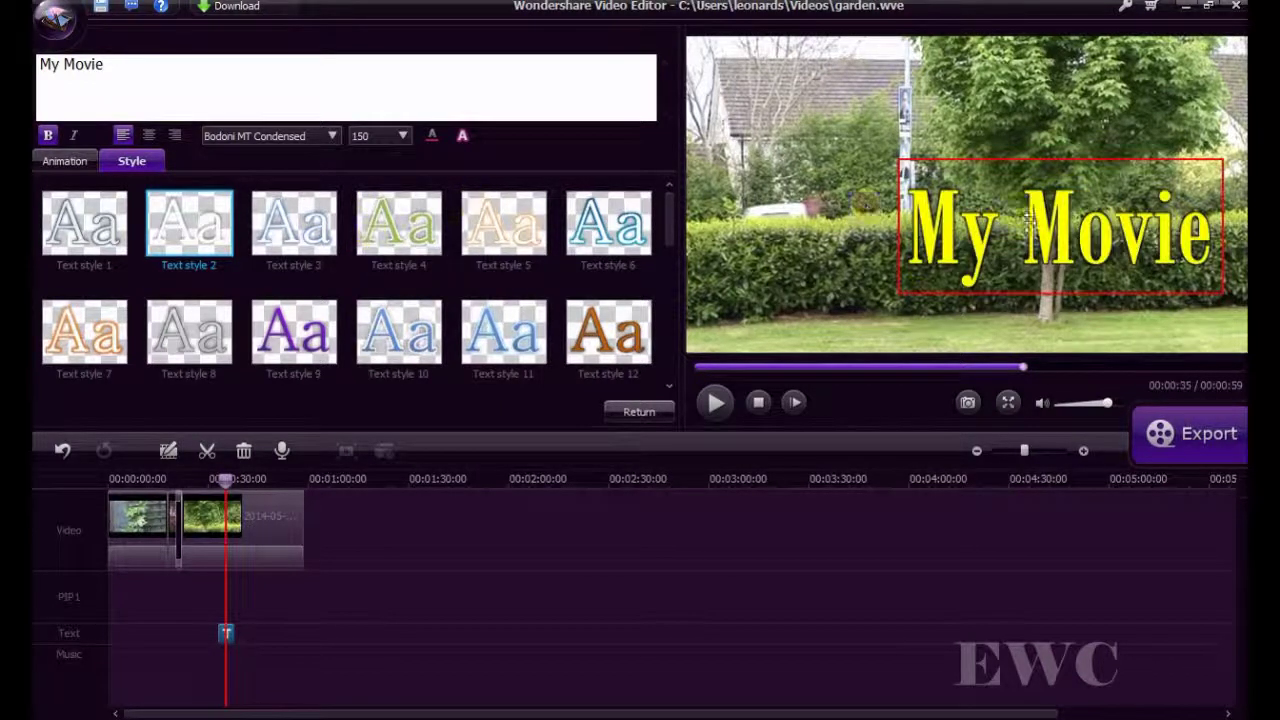
{"action": "left_click_drag", "start_coordinate": [1053, 232], "coordinate": [962, 184]}
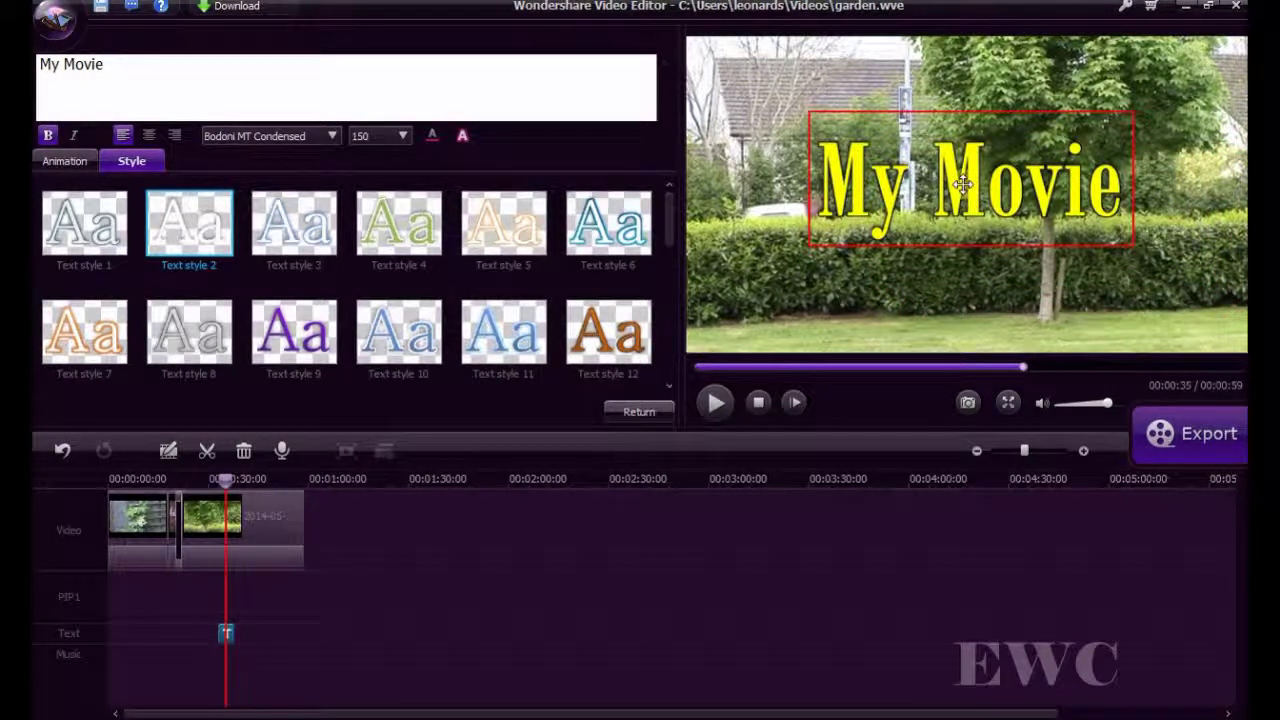
{"action": "left_click", "coordinate": [638, 410]}
{"action": "left_click", "coordinate": [638, 412]}
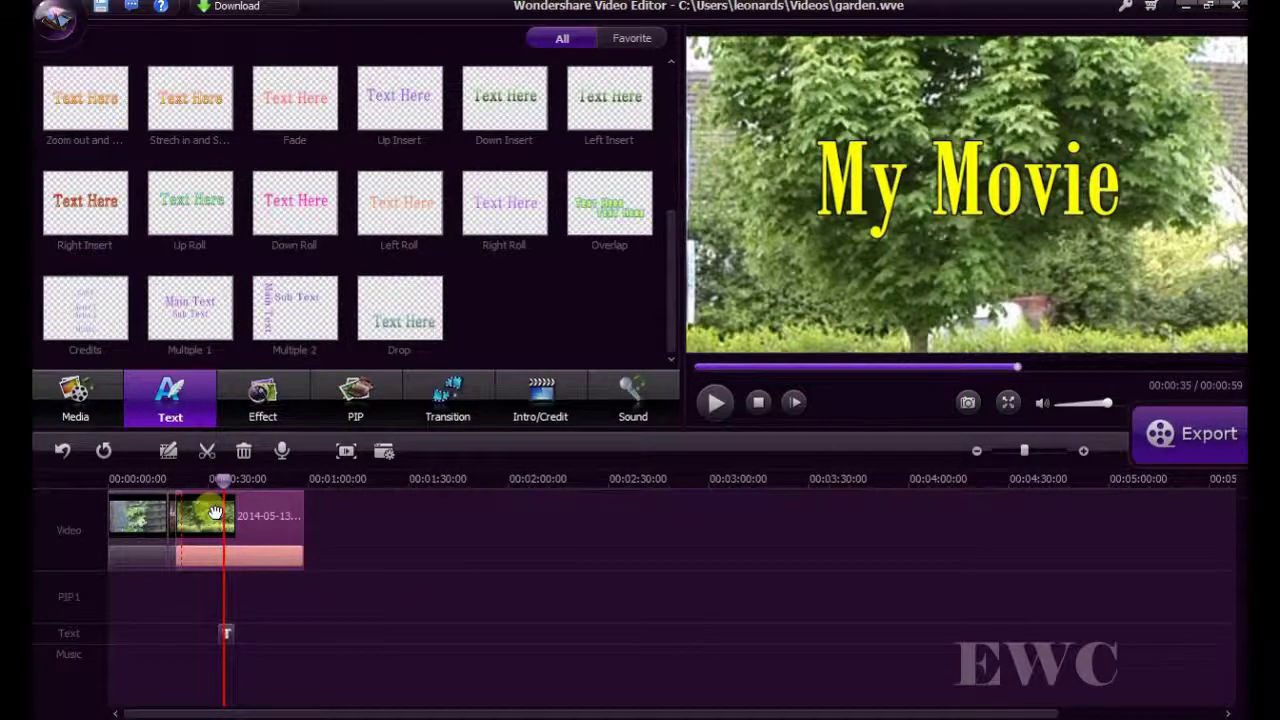
Split the second garden clip at the playhead near 0:35 and again at about 0:46.
{"action": "left_click", "coordinate": [205, 455]}
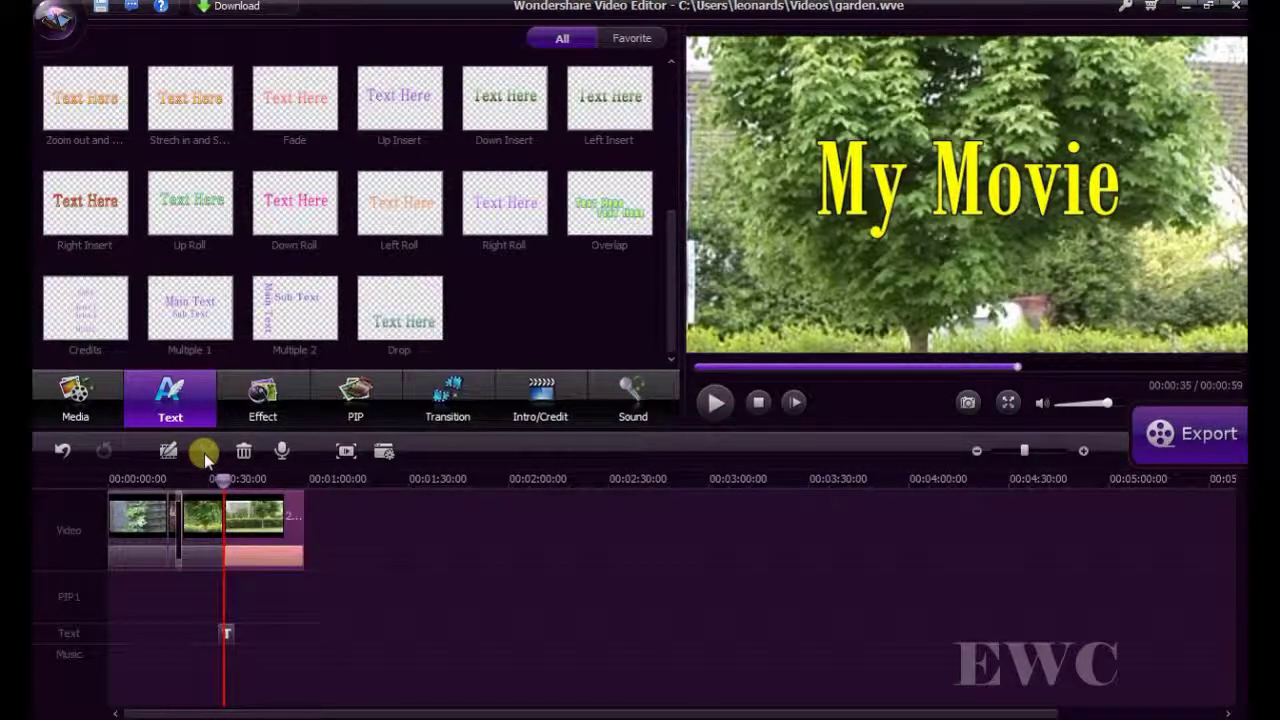
{"action": "left_click_drag", "start_coordinate": [223, 483], "coordinate": [260, 483]}
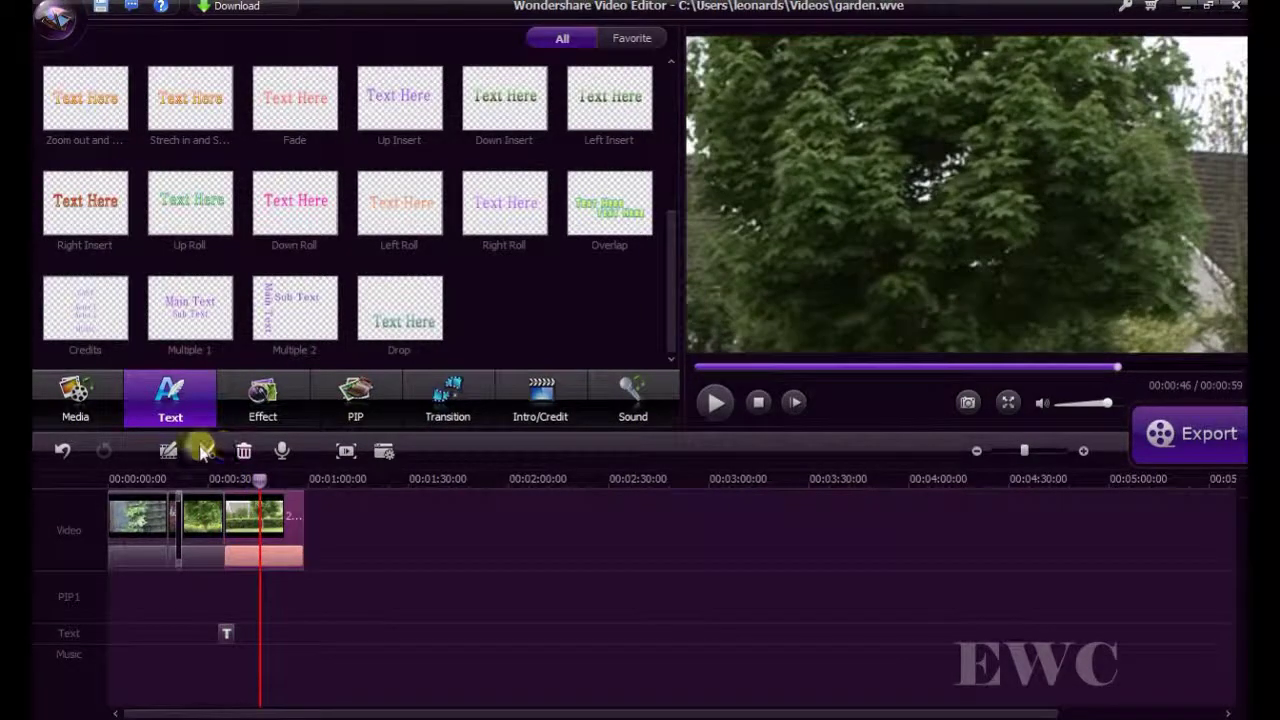
{"action": "left_click", "coordinate": [205, 452]}
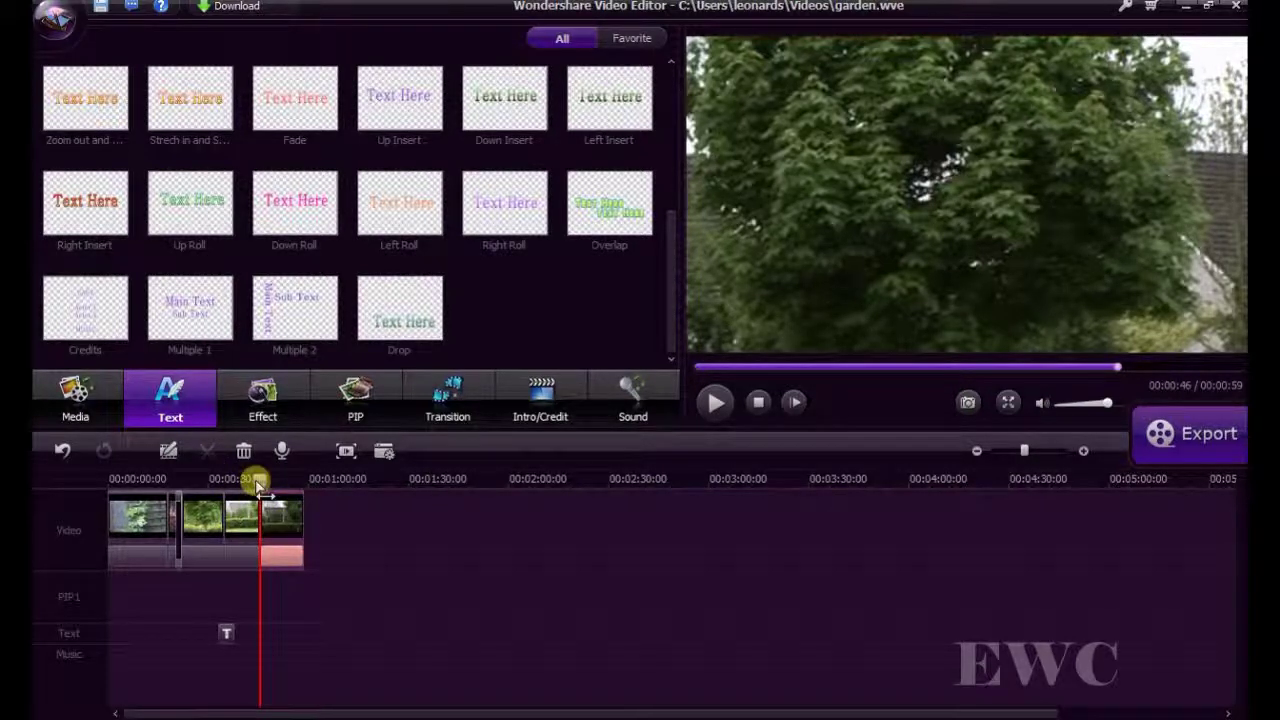
{"action": "left_click_drag", "start_coordinate": [260, 484], "coordinate": [271, 484]}
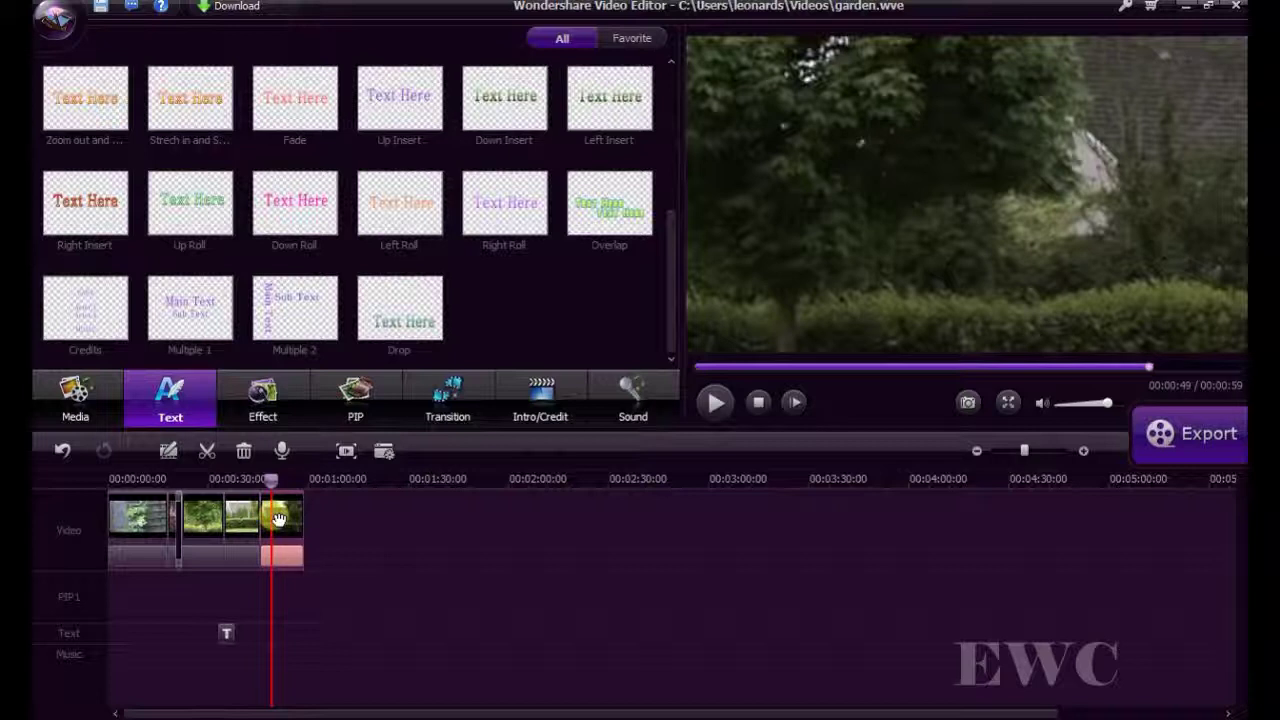
Open Crop for the final segment, reset it to the full frame, and preview playback.
{"action": "right_click", "coordinate": [277, 516]}
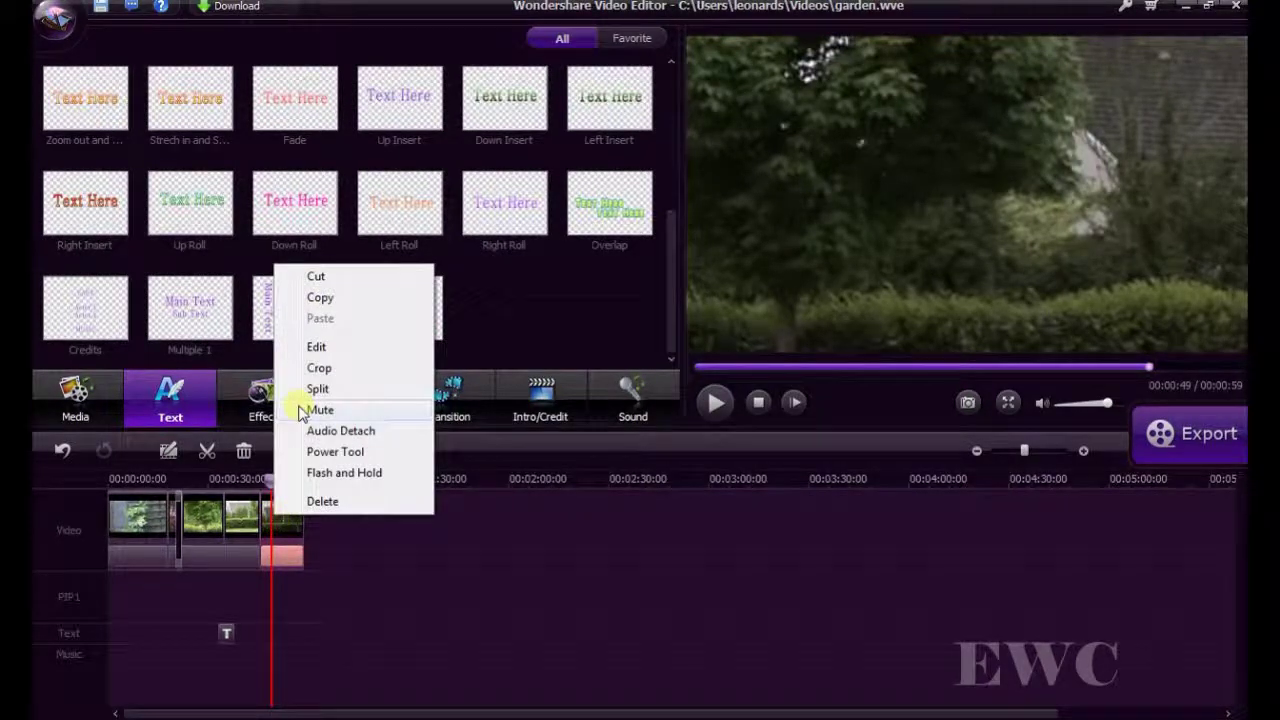
{"action": "left_click", "coordinate": [318, 368]}
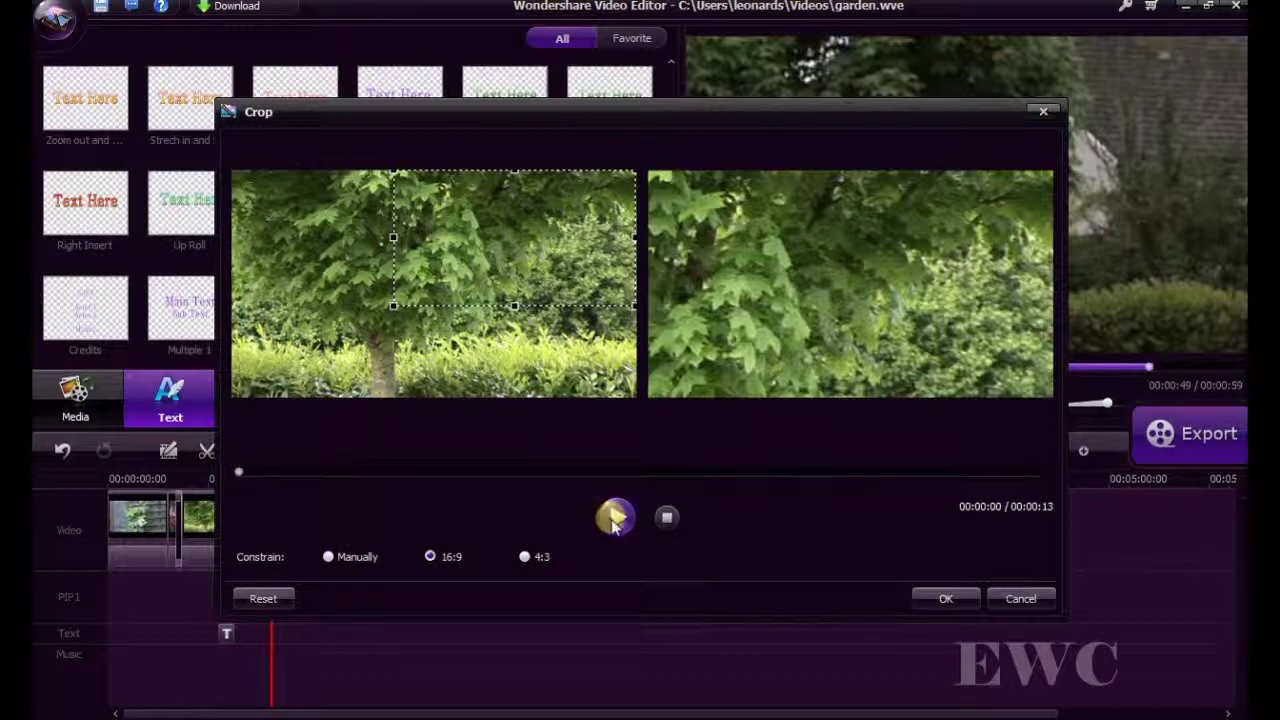
{"action": "left_click", "coordinate": [666, 517]}
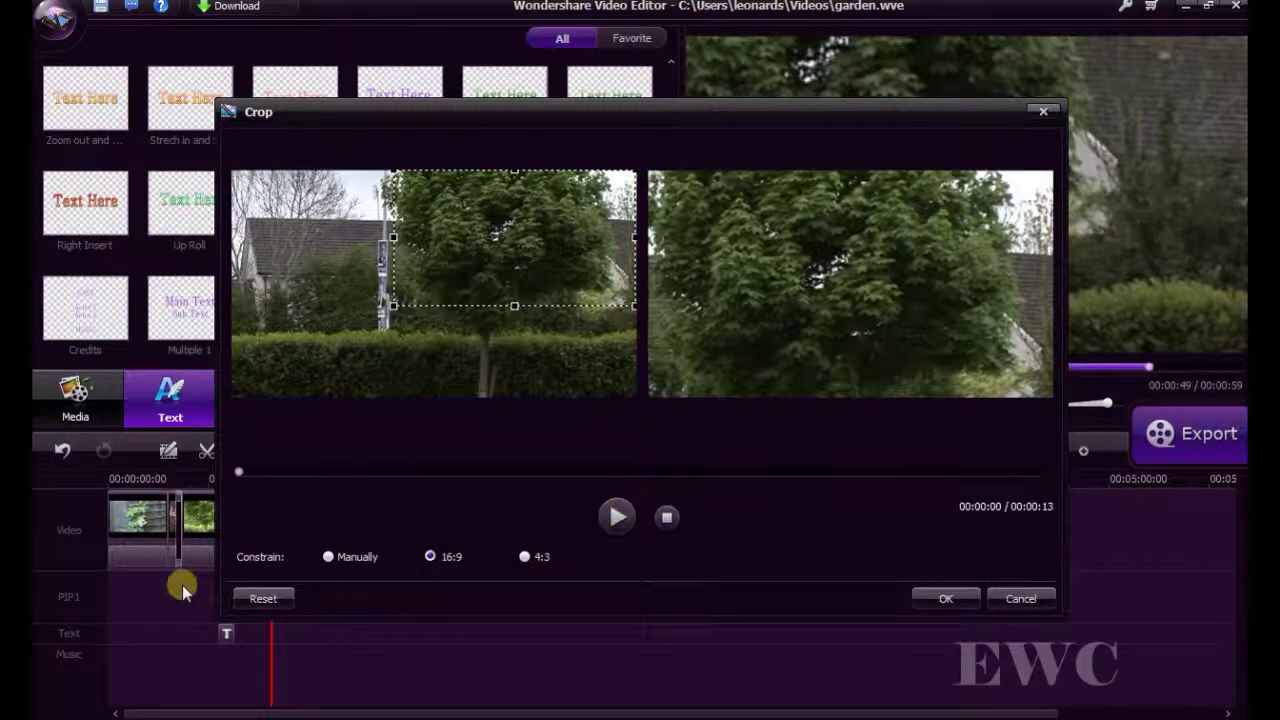
{"action": "left_click", "coordinate": [258, 601]}
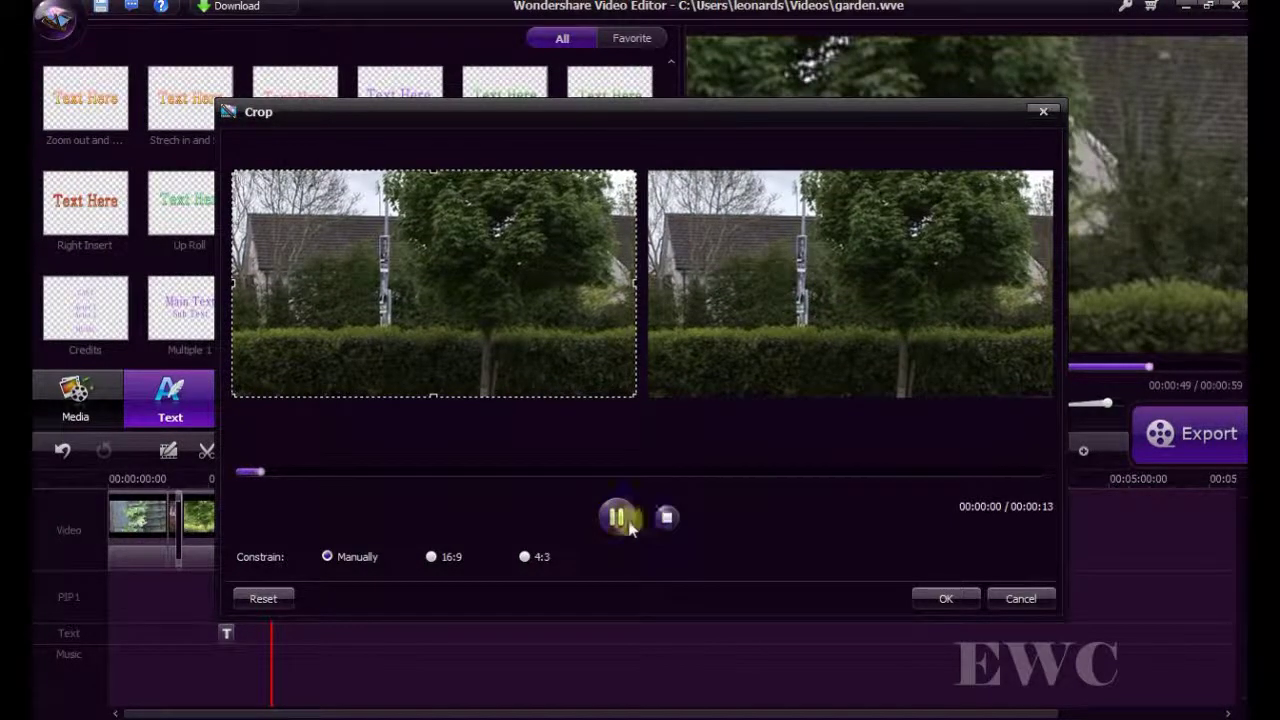
{"action": "left_click", "coordinate": [665, 517]}
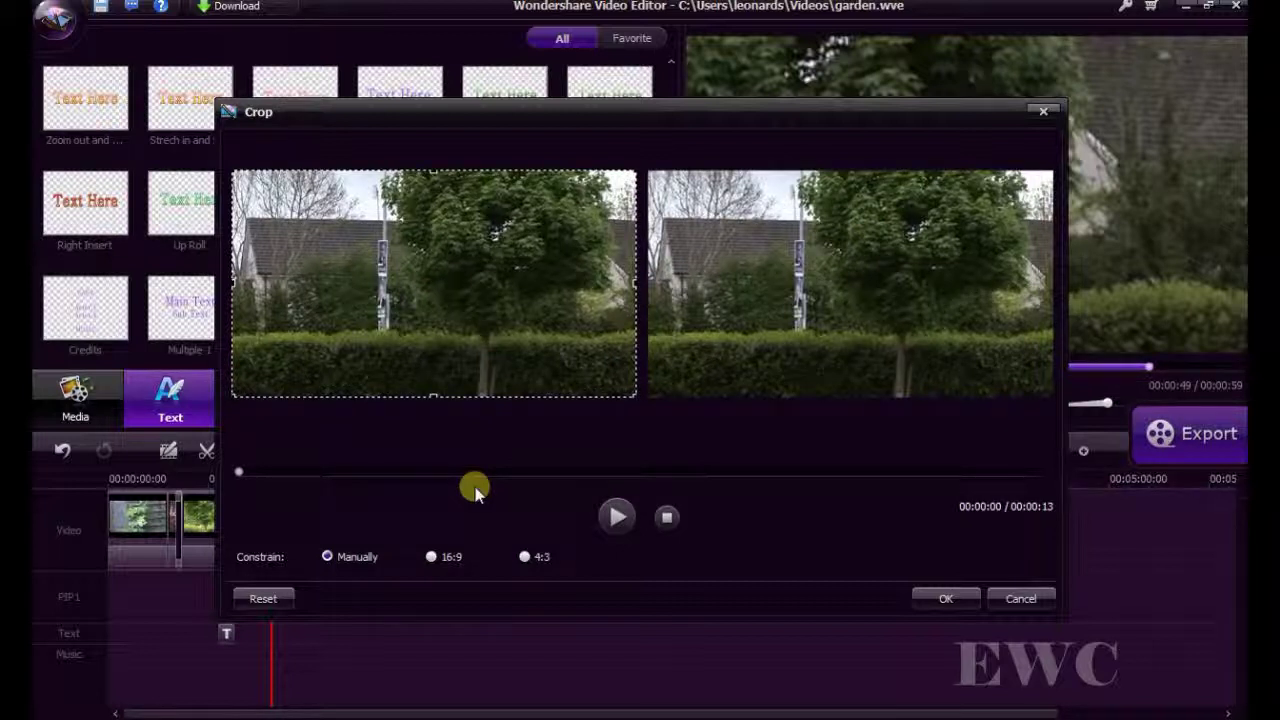
{"action": "left_click", "coordinate": [612, 518]}
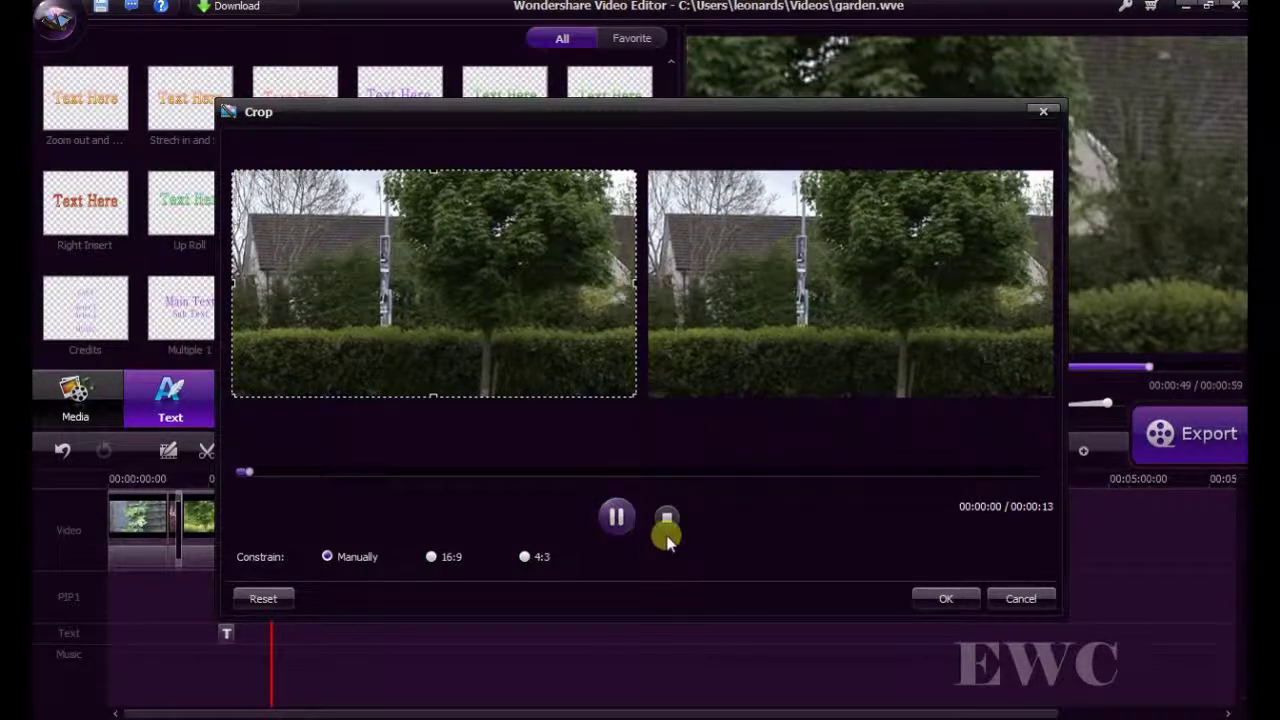
{"action": "left_click", "coordinate": [668, 524]}
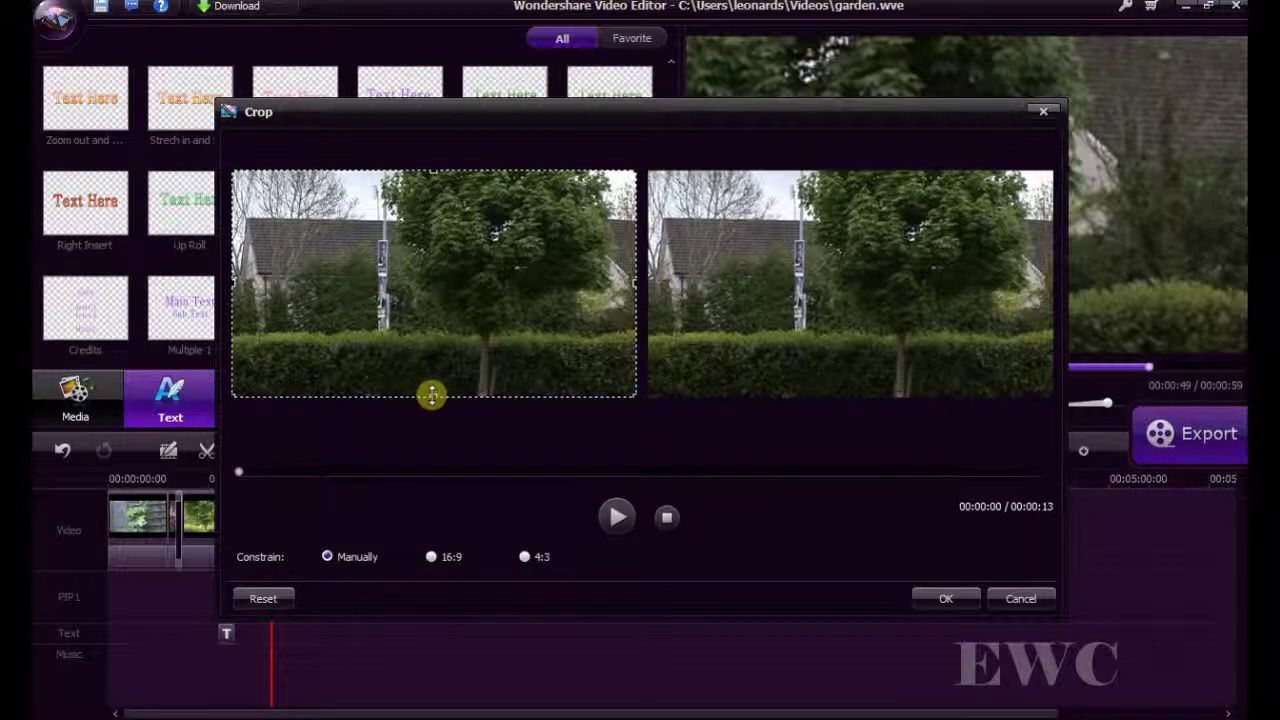
{"action": "left_click_drag", "start_coordinate": [431, 394], "coordinate": [436, 361]}
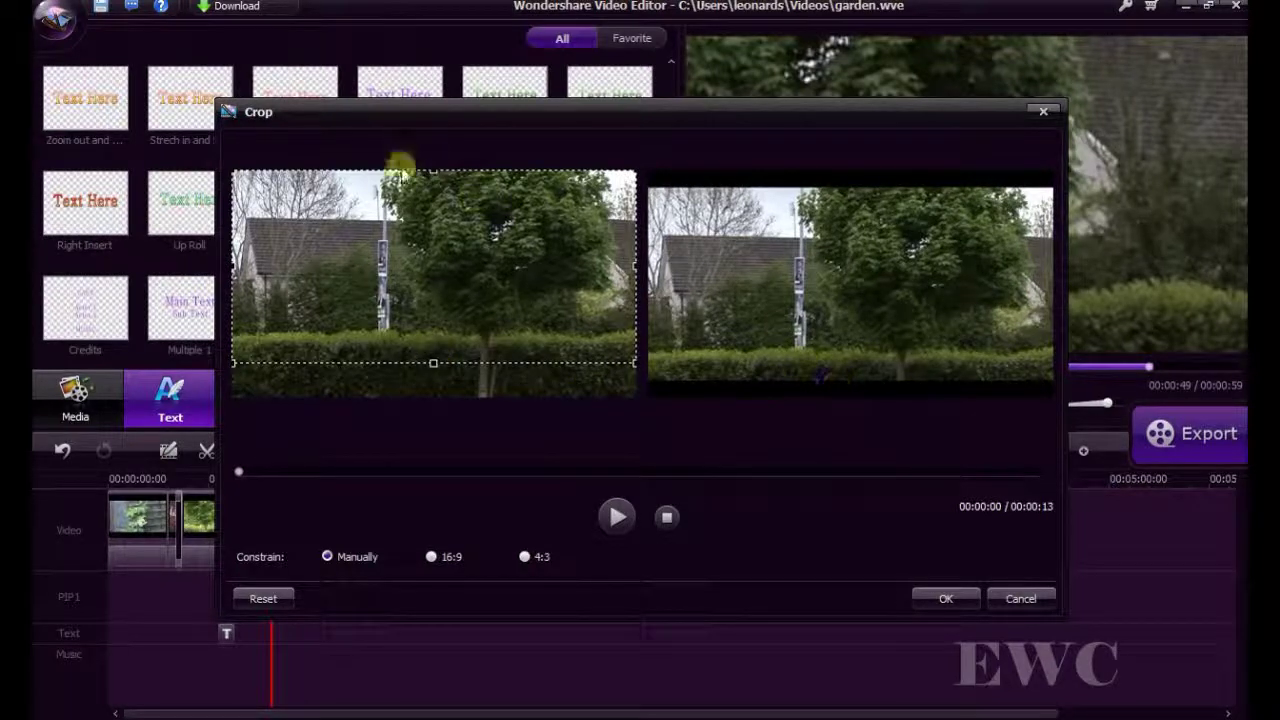
{"action": "left_click_drag", "start_coordinate": [433, 170], "coordinate": [433, 192]}
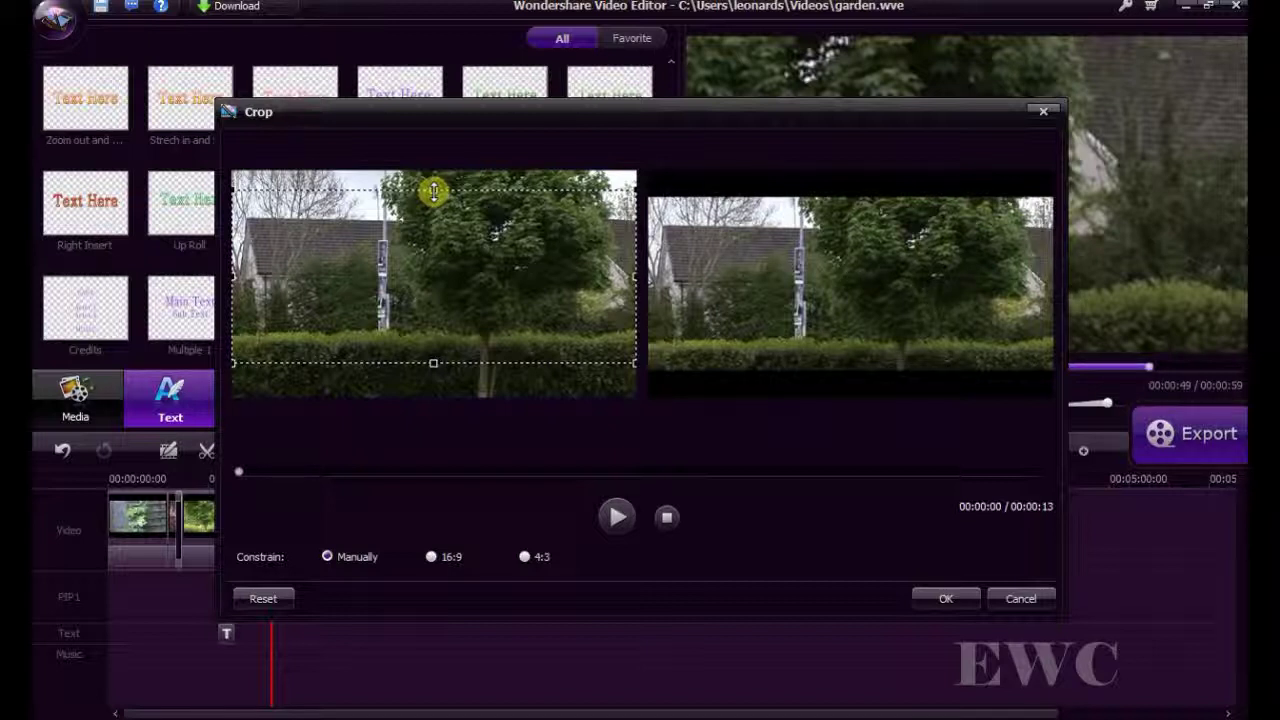
{"action": "left_click_drag", "start_coordinate": [433, 190], "coordinate": [434, 171]}
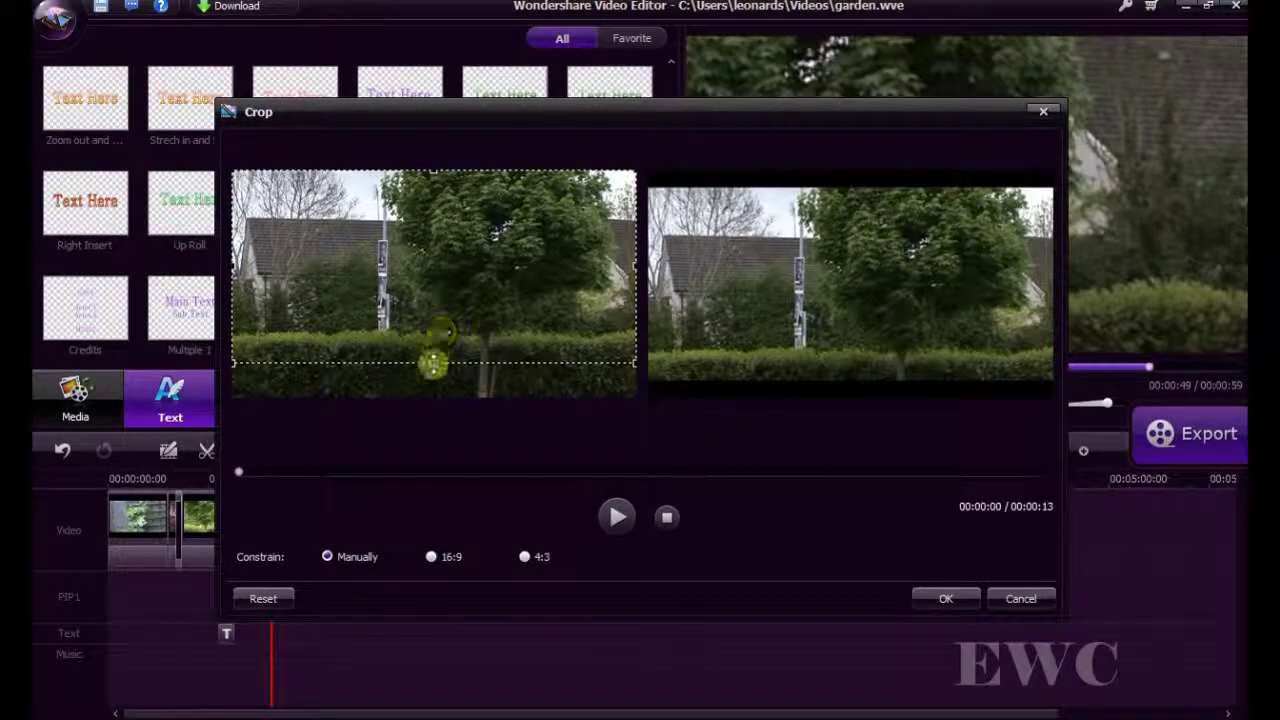
{"action": "left_click_drag", "start_coordinate": [432, 361], "coordinate": [437, 420]}
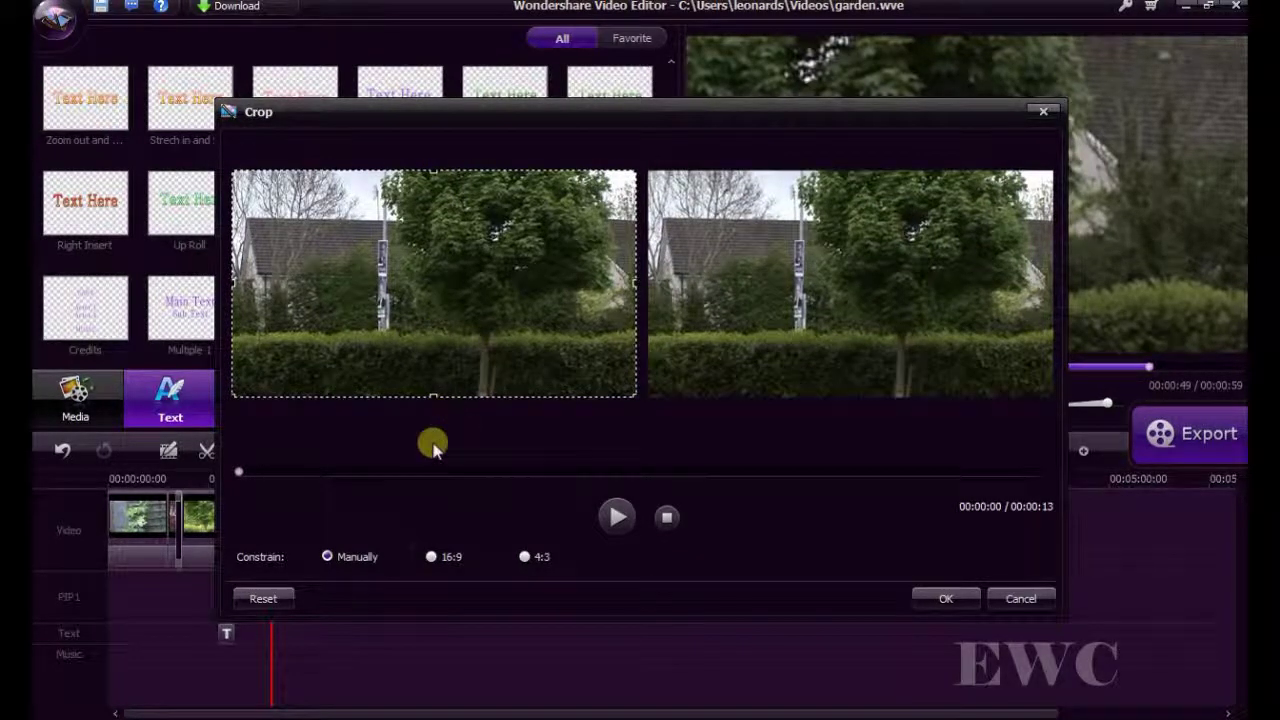
Lock the crop to 16:9 and shrink and move it to frame the tree's leafy canopy.
{"action": "left_click", "coordinate": [431, 557]}
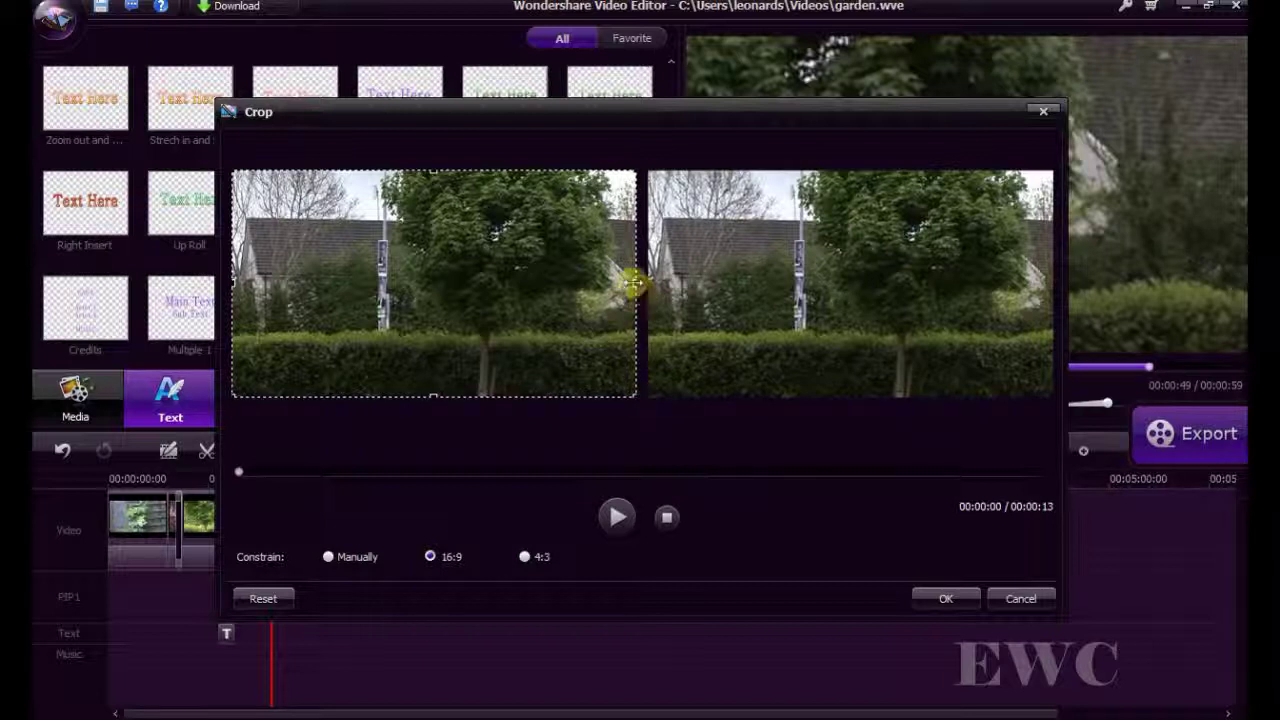
{"action": "left_click_drag", "start_coordinate": [633, 281], "coordinate": [572, 281]}
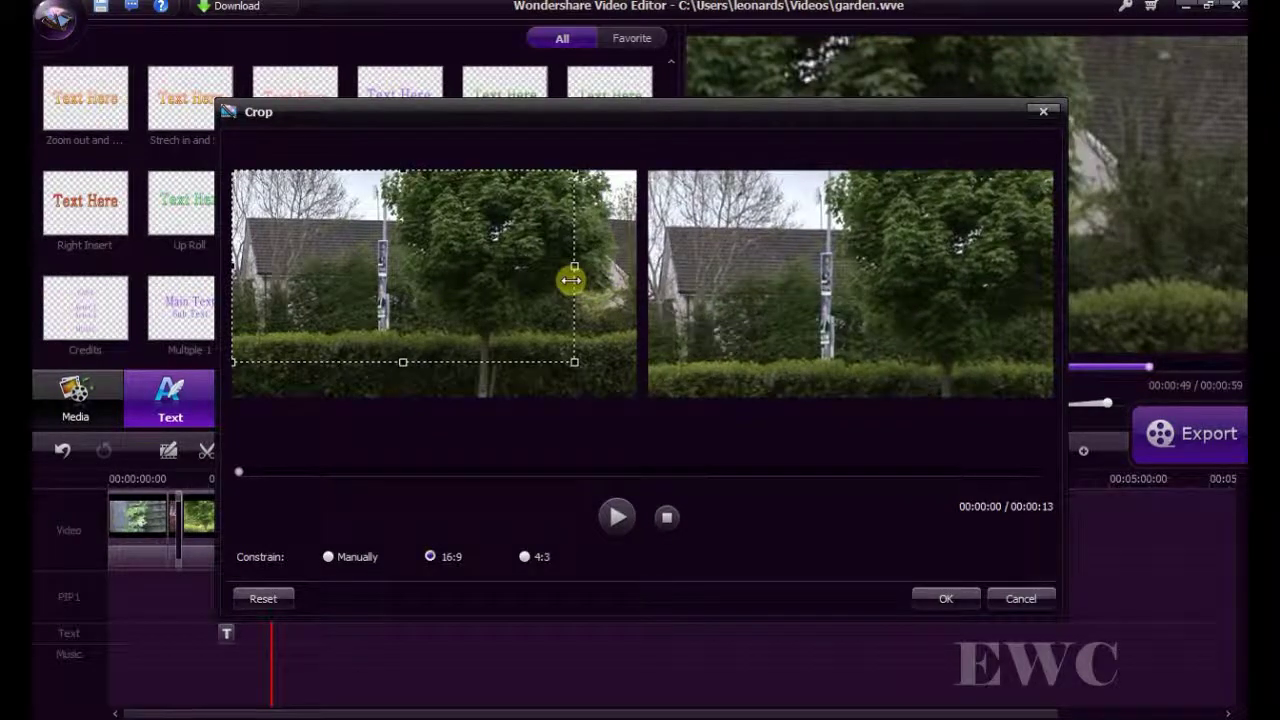
{"action": "left_click_drag", "start_coordinate": [572, 281], "coordinate": [567, 281]}
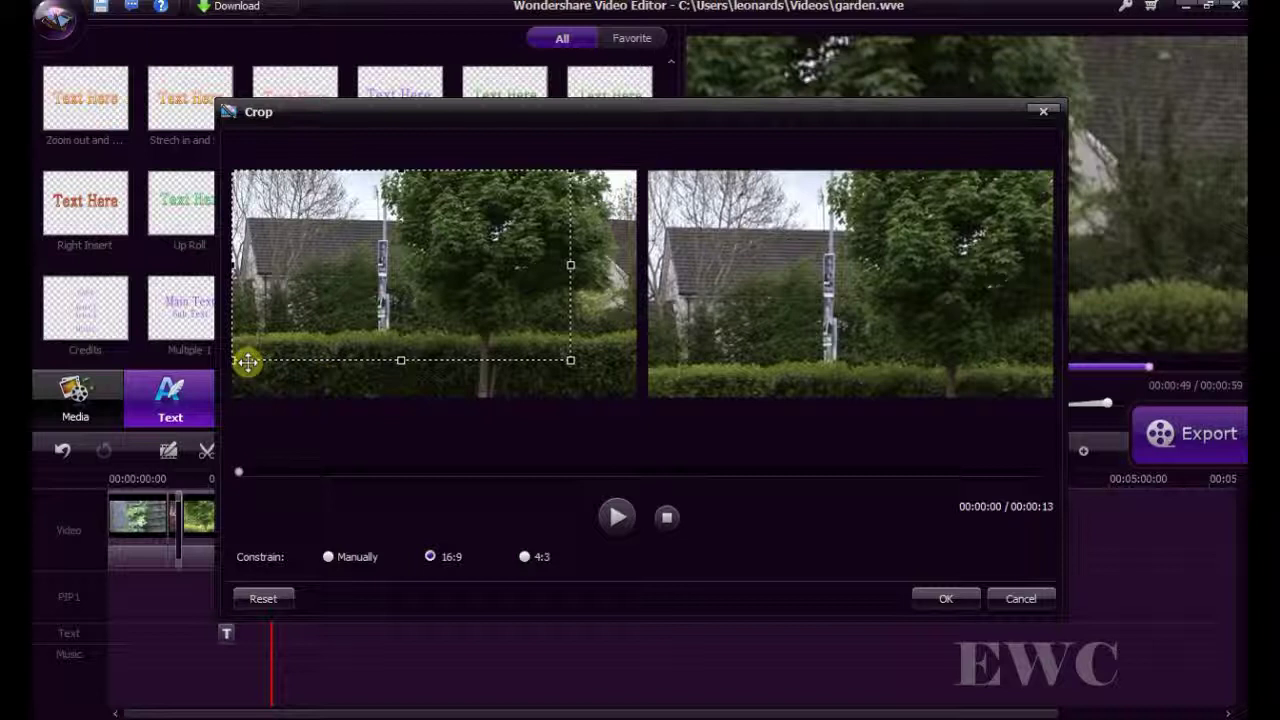
{"action": "left_click_drag", "start_coordinate": [233, 357], "coordinate": [283, 330]}
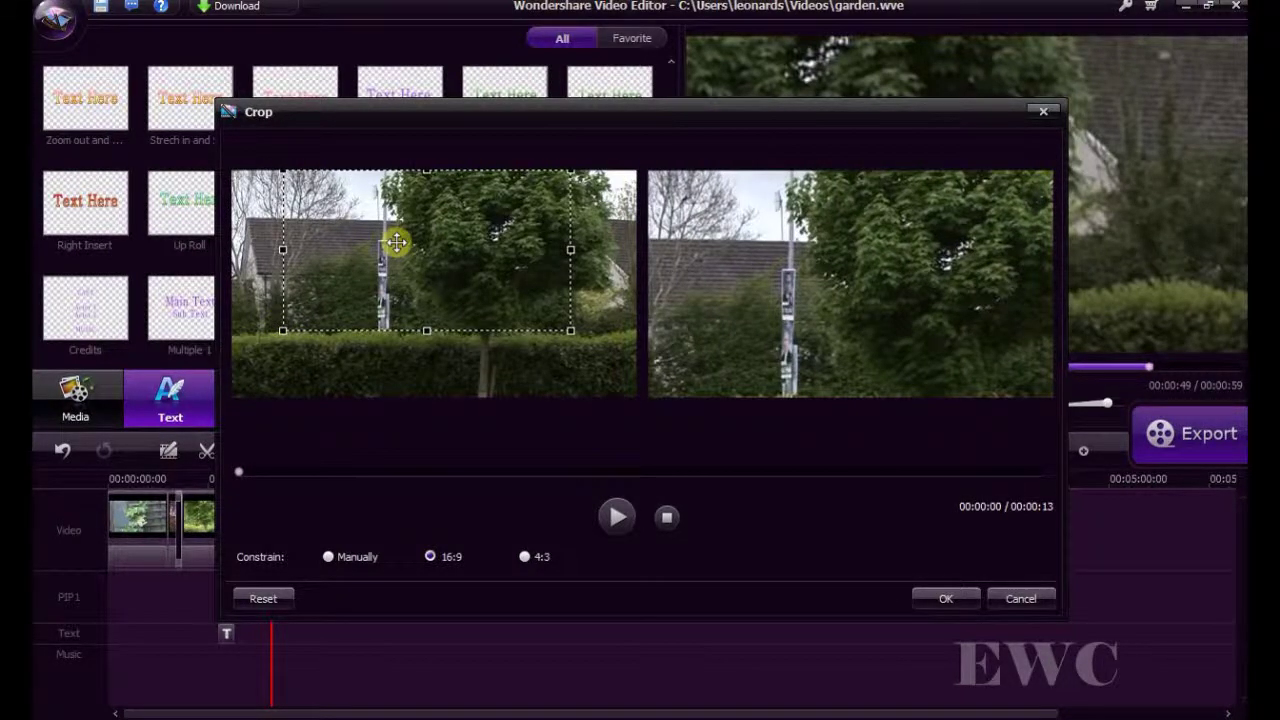
{"action": "left_click_drag", "start_coordinate": [397, 241], "coordinate": [494, 236]}
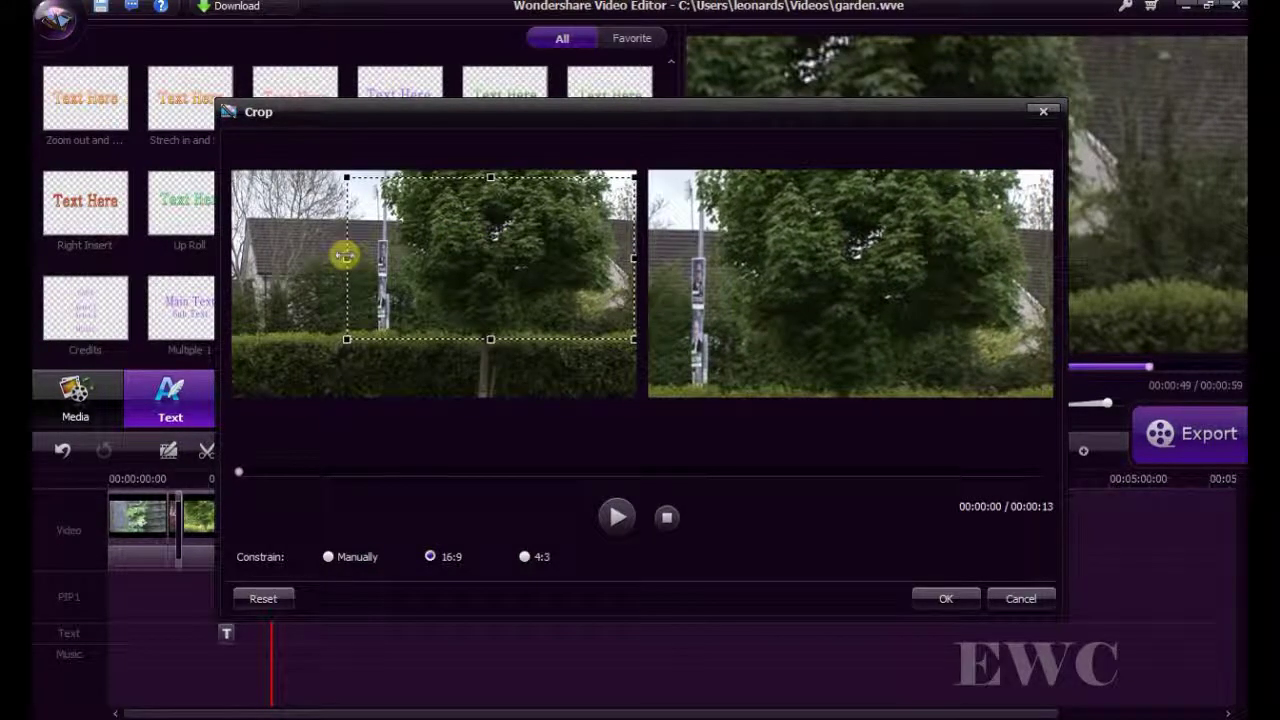
{"action": "left_click_drag", "start_coordinate": [346, 251], "coordinate": [395, 255]}
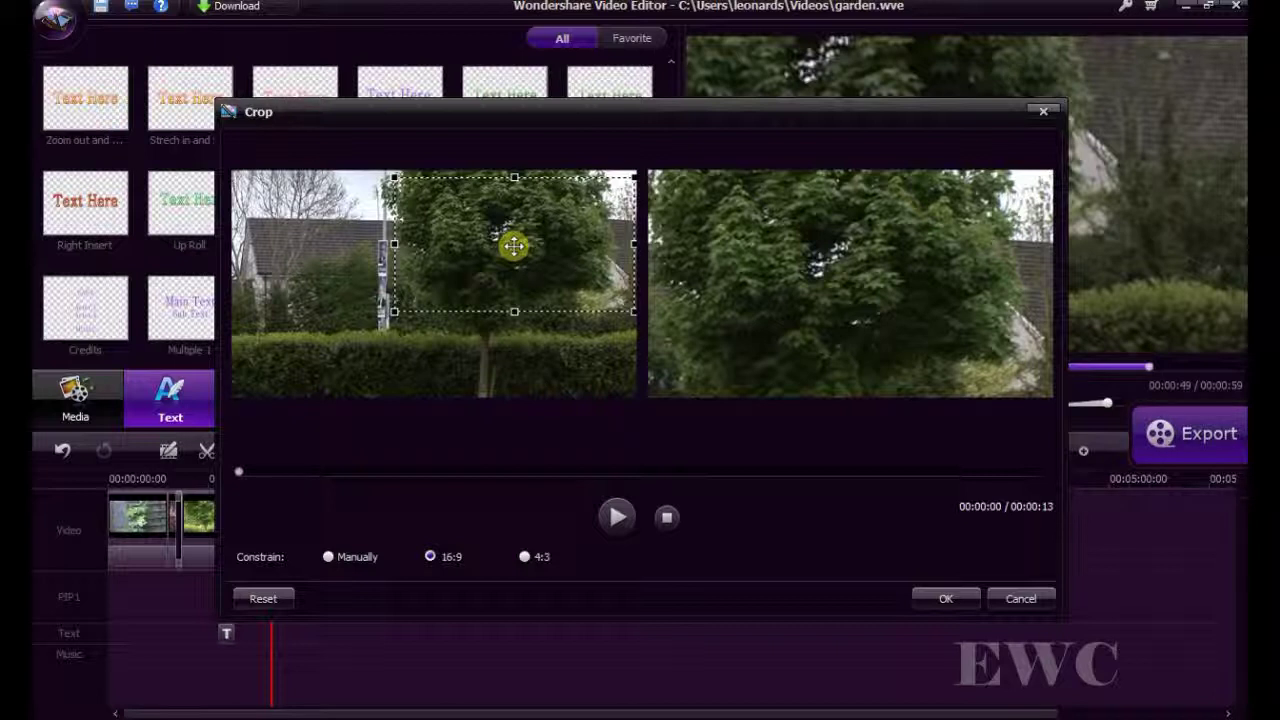
{"action": "mouse_move", "coordinate": [514, 245]}
{"action": "left_mouse_down"}
{"action": "mouse_move", "coordinate": [511, 274]}
{"action": "mouse_move", "coordinate": [514, 229]}
{"action": "mouse_move", "coordinate": [517, 266]}
{"action": "mouse_move", "coordinate": [518, 244]}
{"action": "left_mouse_up"}
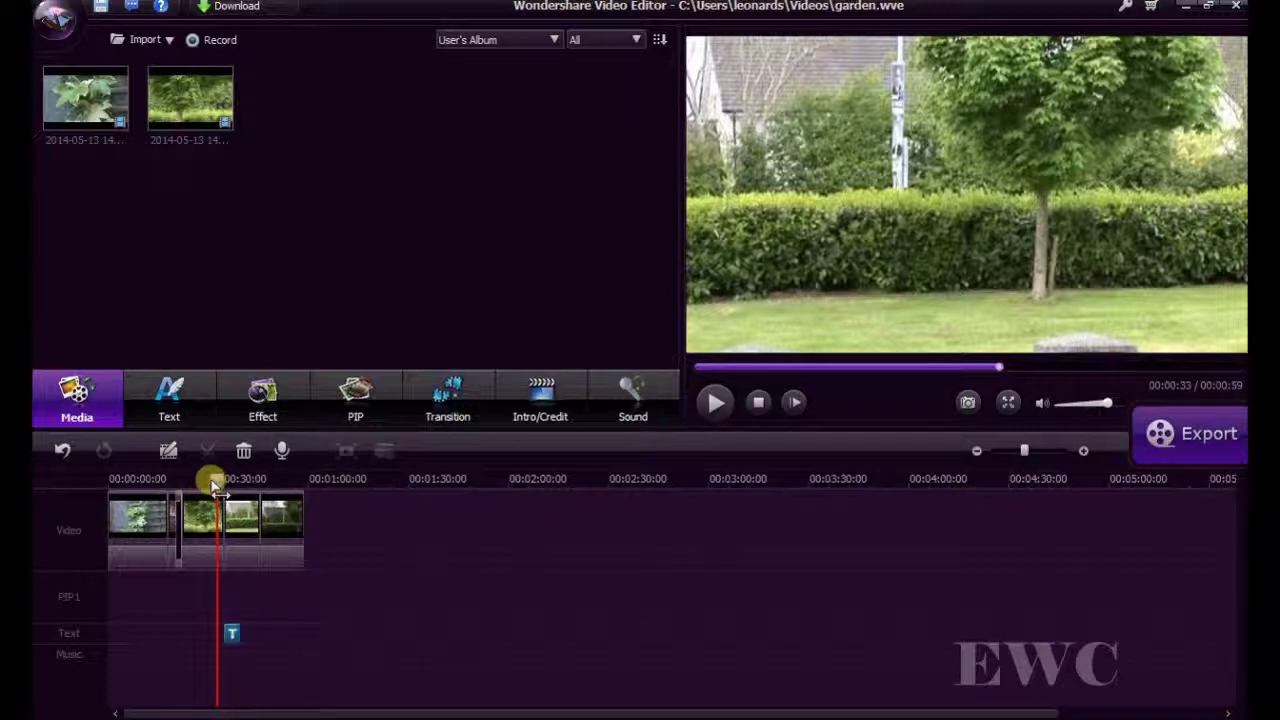
Scrub the timeline past the My Movie title to preview the zoomed tree close-up clip.
{"action": "left_click_drag", "start_coordinate": [216, 485], "coordinate": [232, 496]}
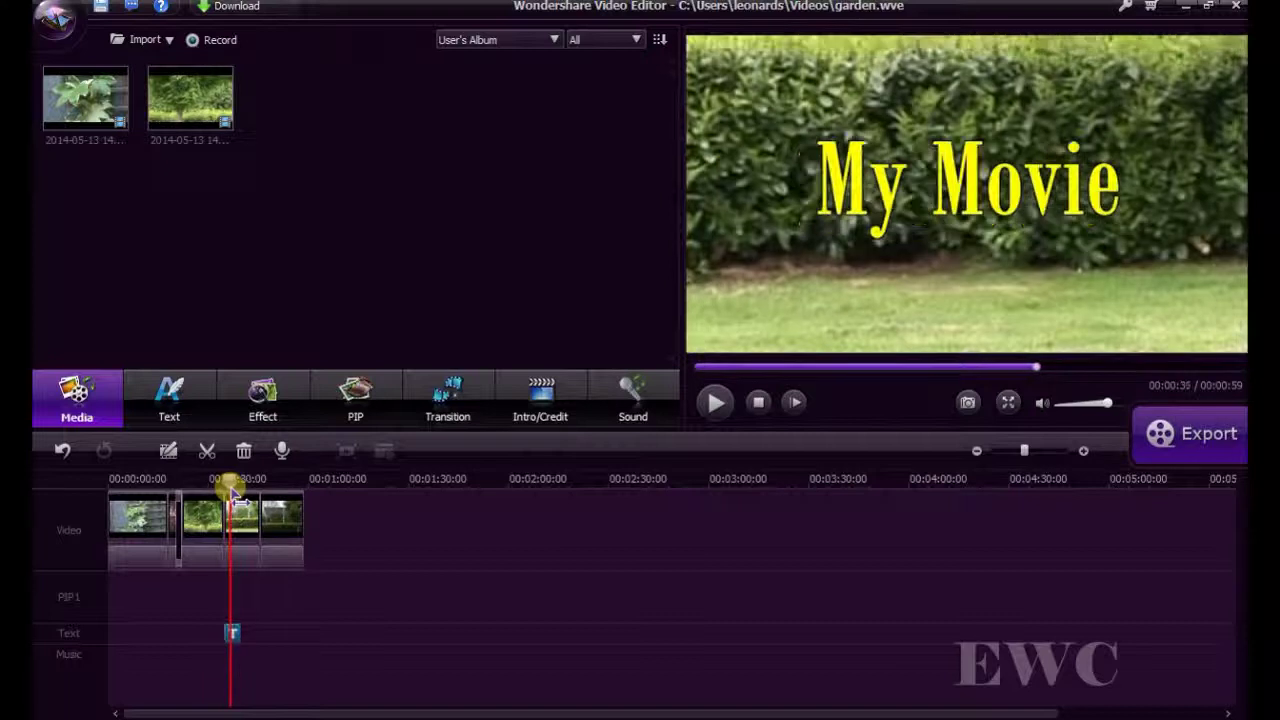
{"action": "left_click_drag", "start_coordinate": [231, 495], "coordinate": [260, 512]}
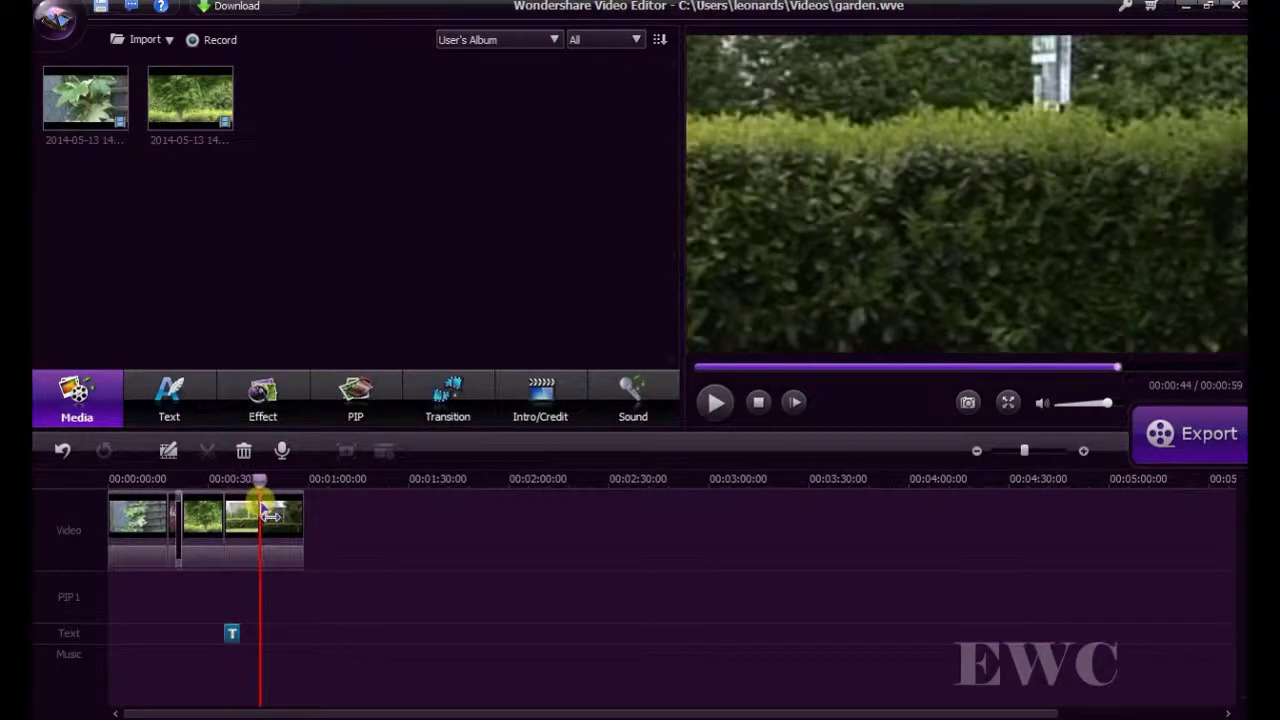
{"action": "left_click_drag", "start_coordinate": [260, 512], "coordinate": [215, 500]}
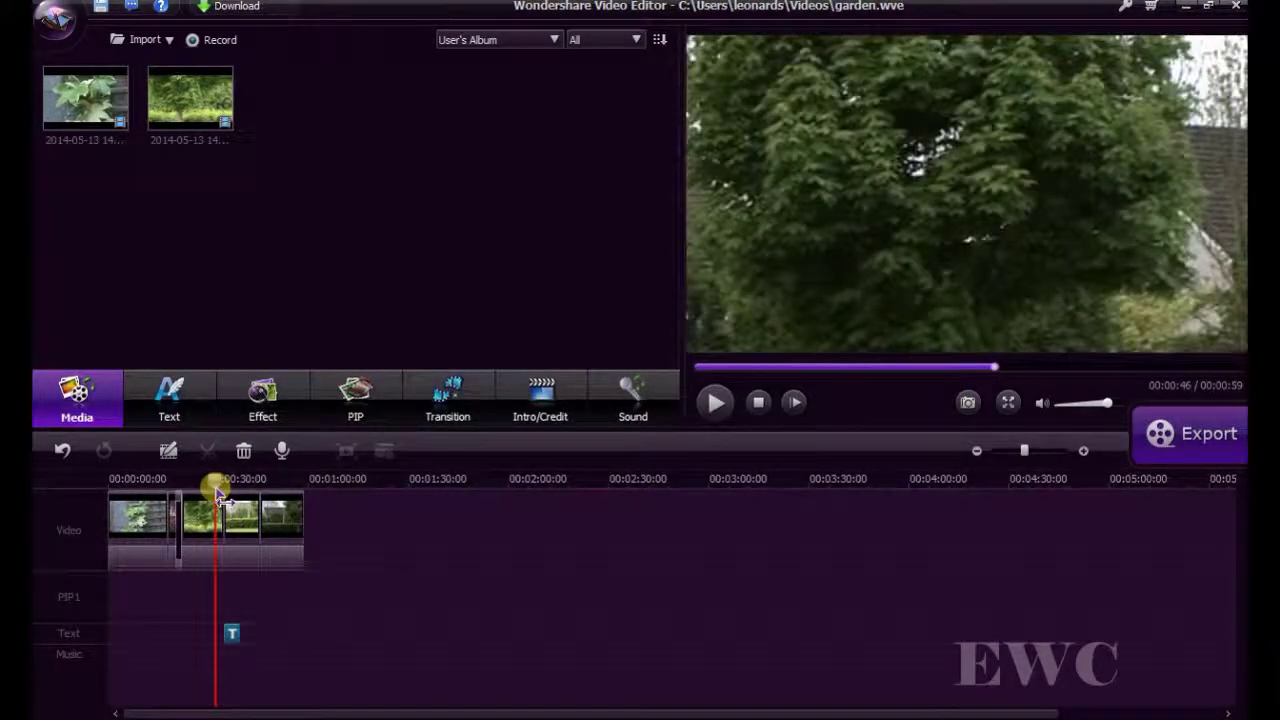
Play the edited garden video from the tree frame, then stop playback.
{"action": "left_click", "coordinate": [712, 401]}
{"action": "left_click", "coordinate": [714, 402]}
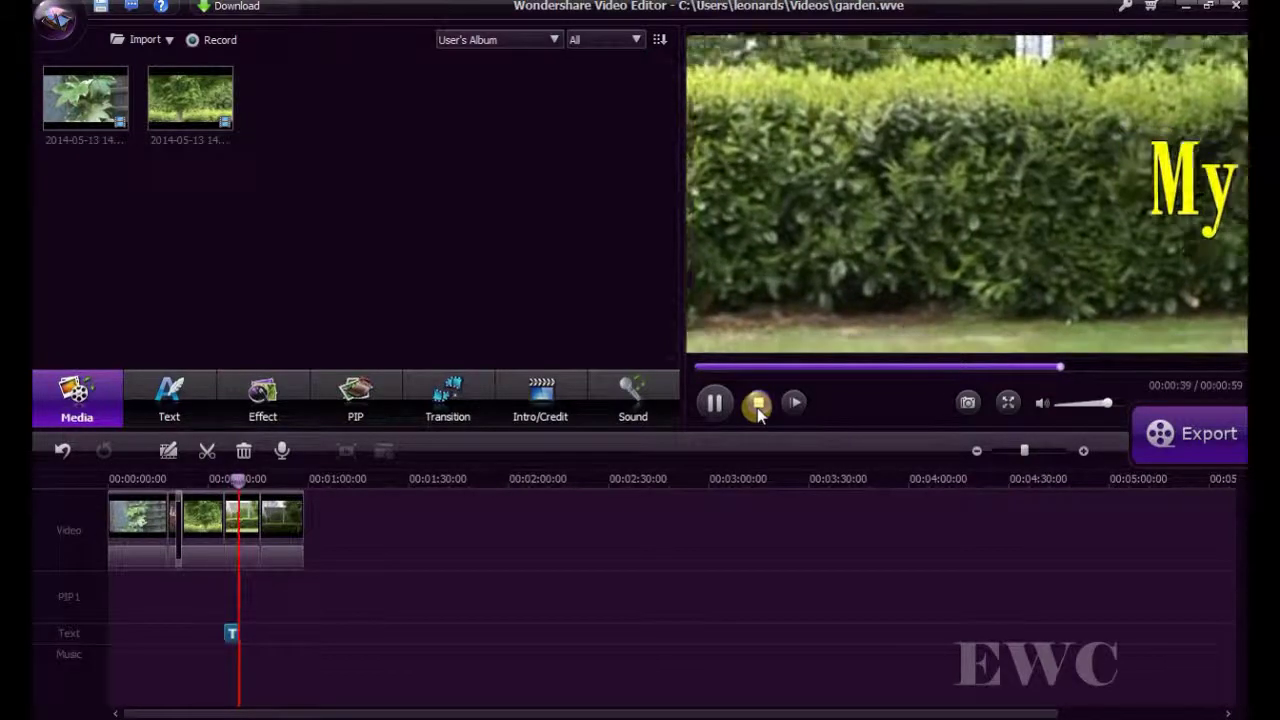
{"action": "left_click", "coordinate": [758, 404]}
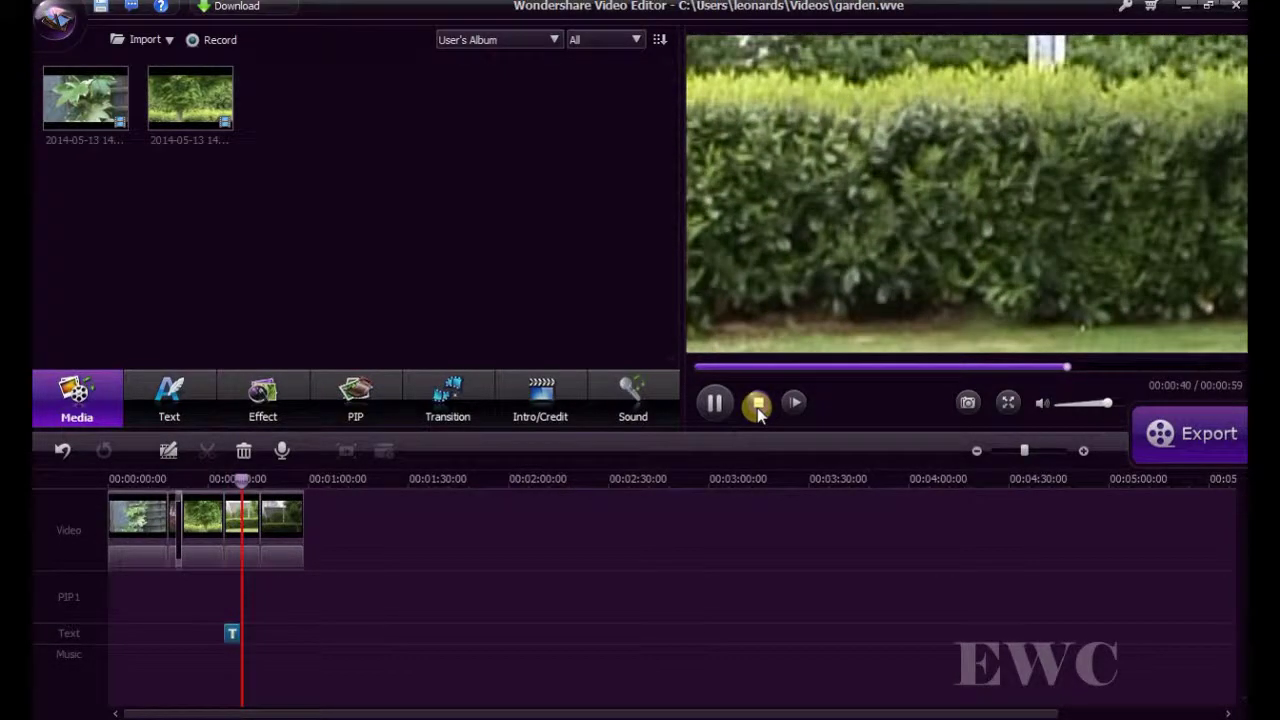